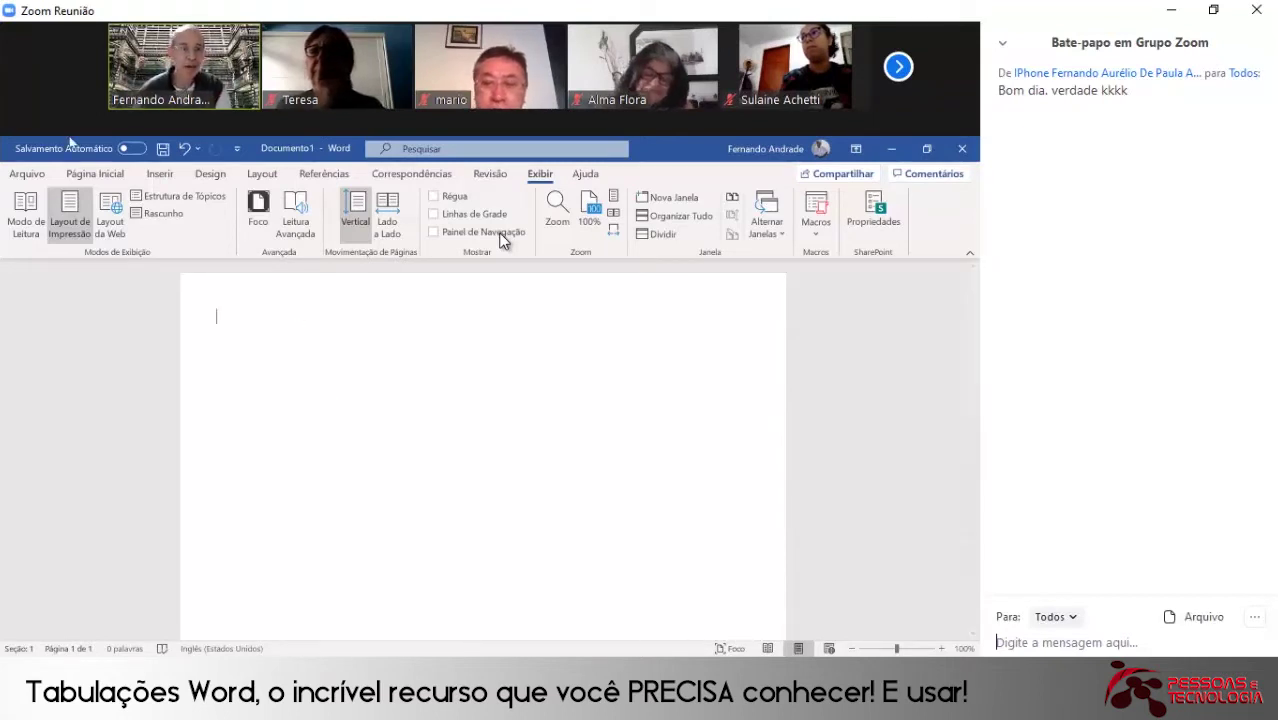
- Add the centered title "Frutas" to the blank document and start a left-aligned paragraph below it
click(80, 175)
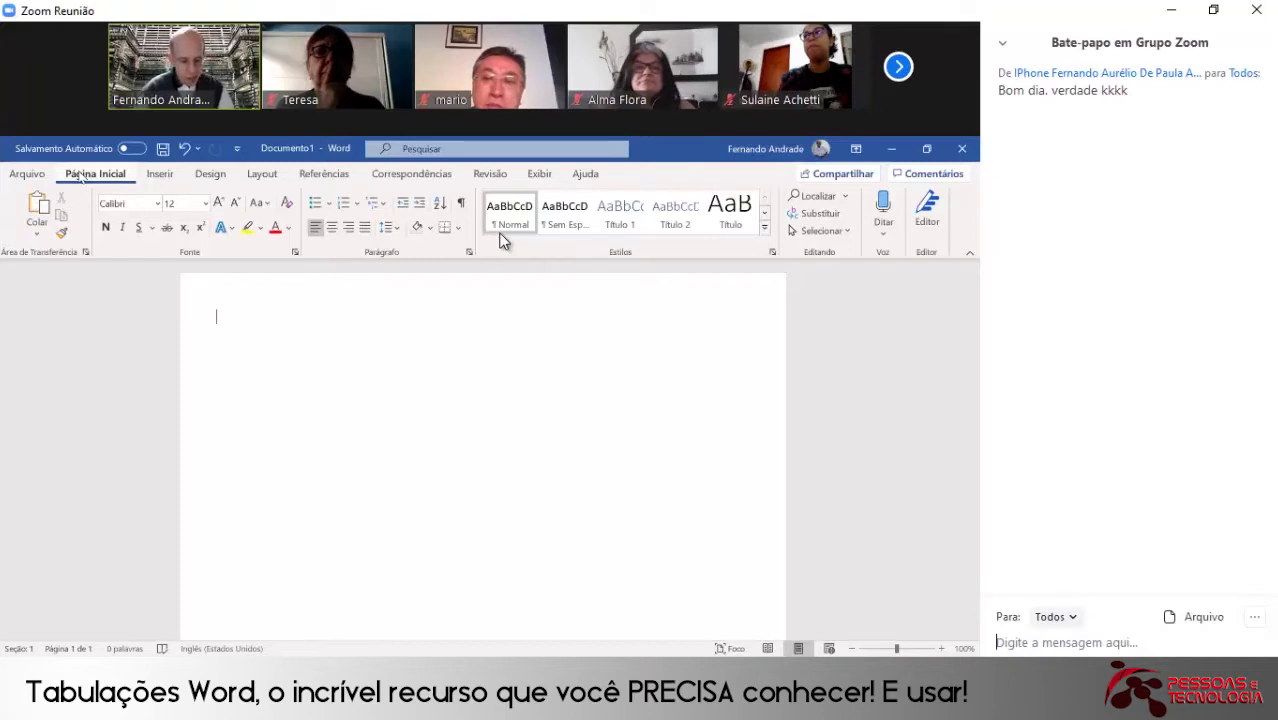
text(Fruta)
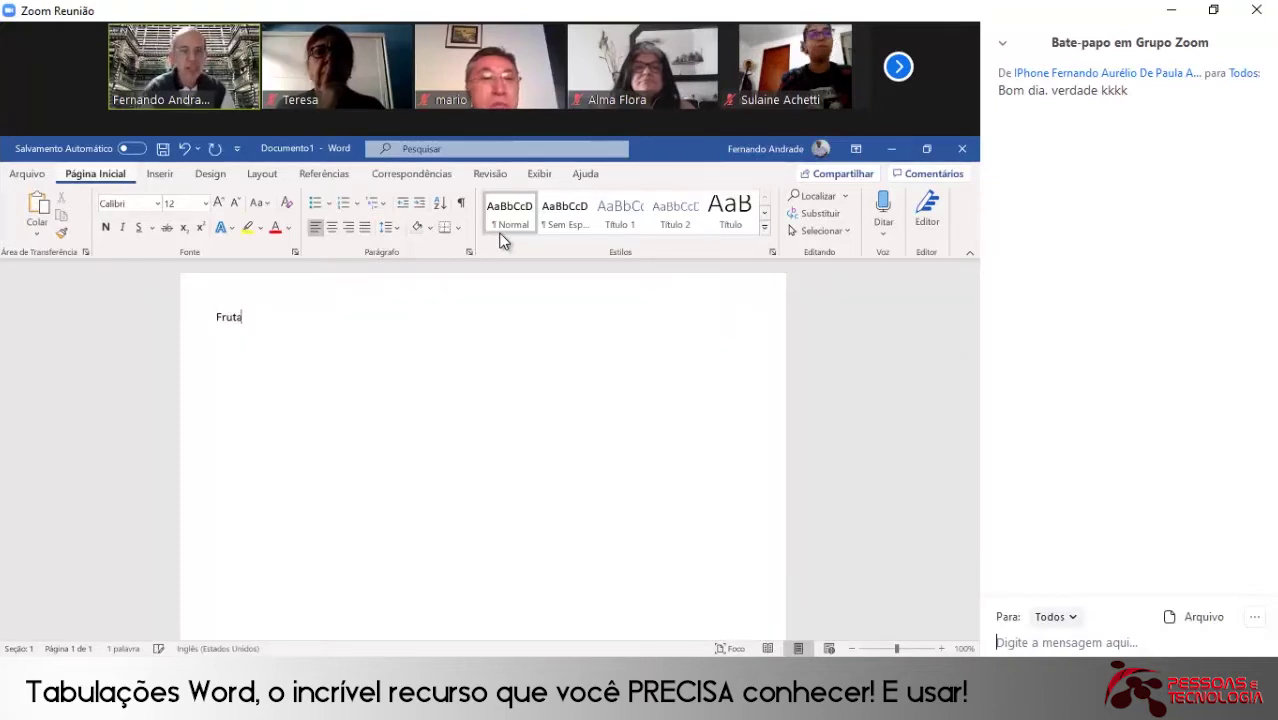
text(s)
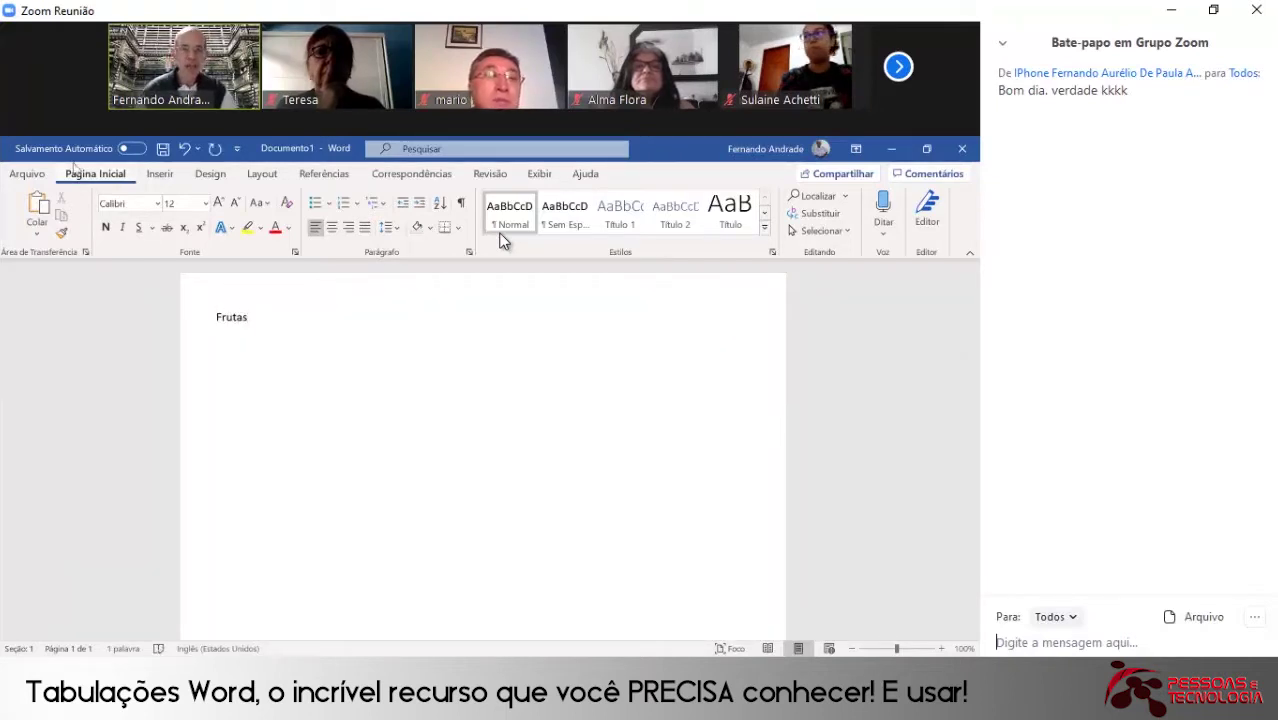
click(332, 227)
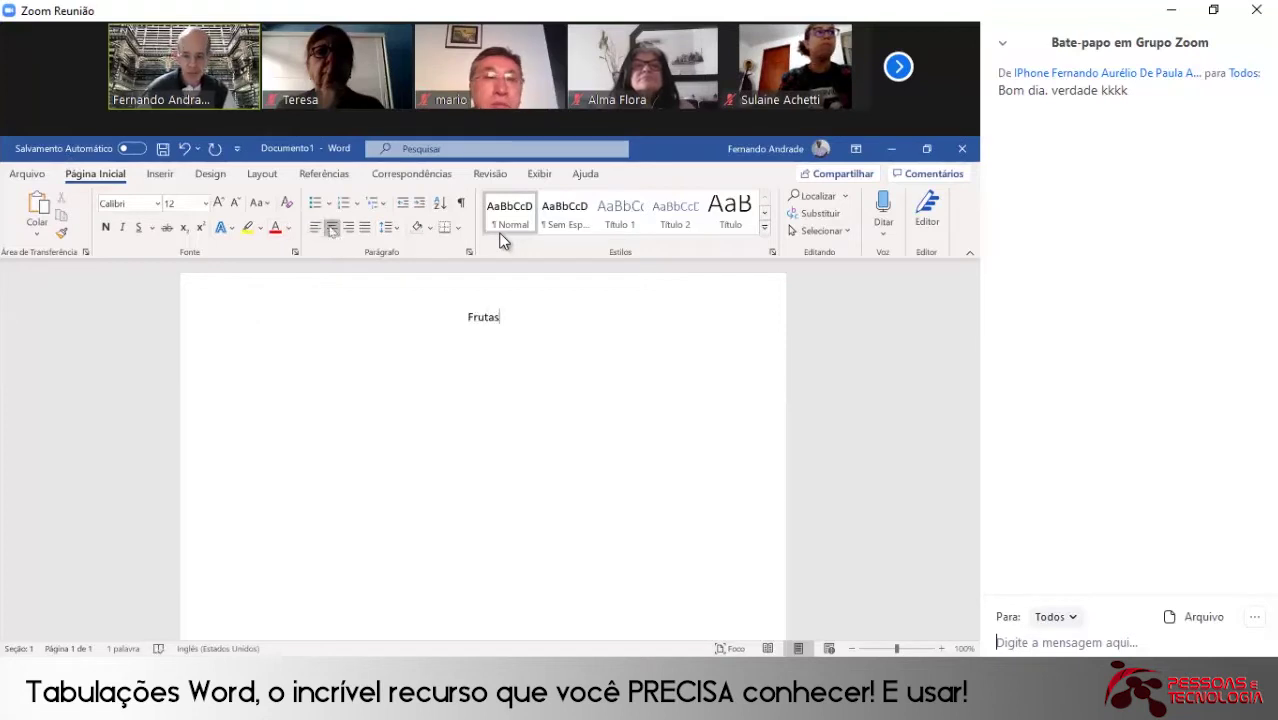
key(Return)
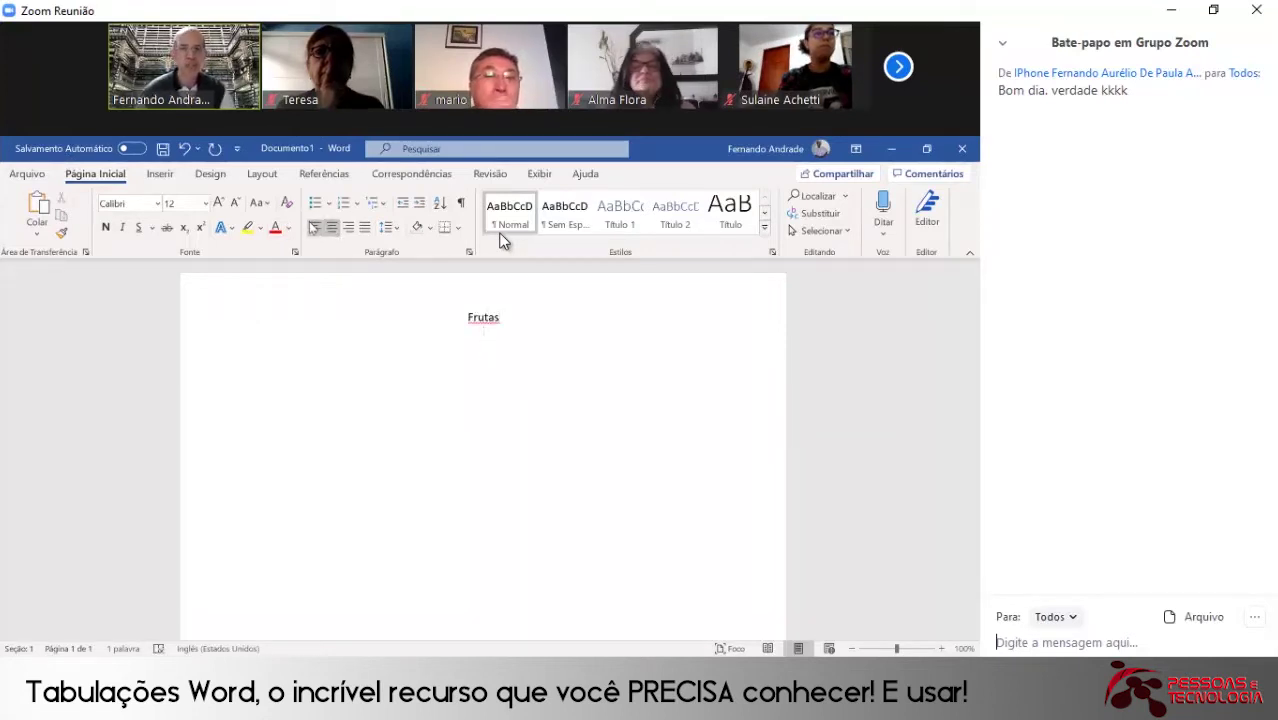
key(ctrl+q)
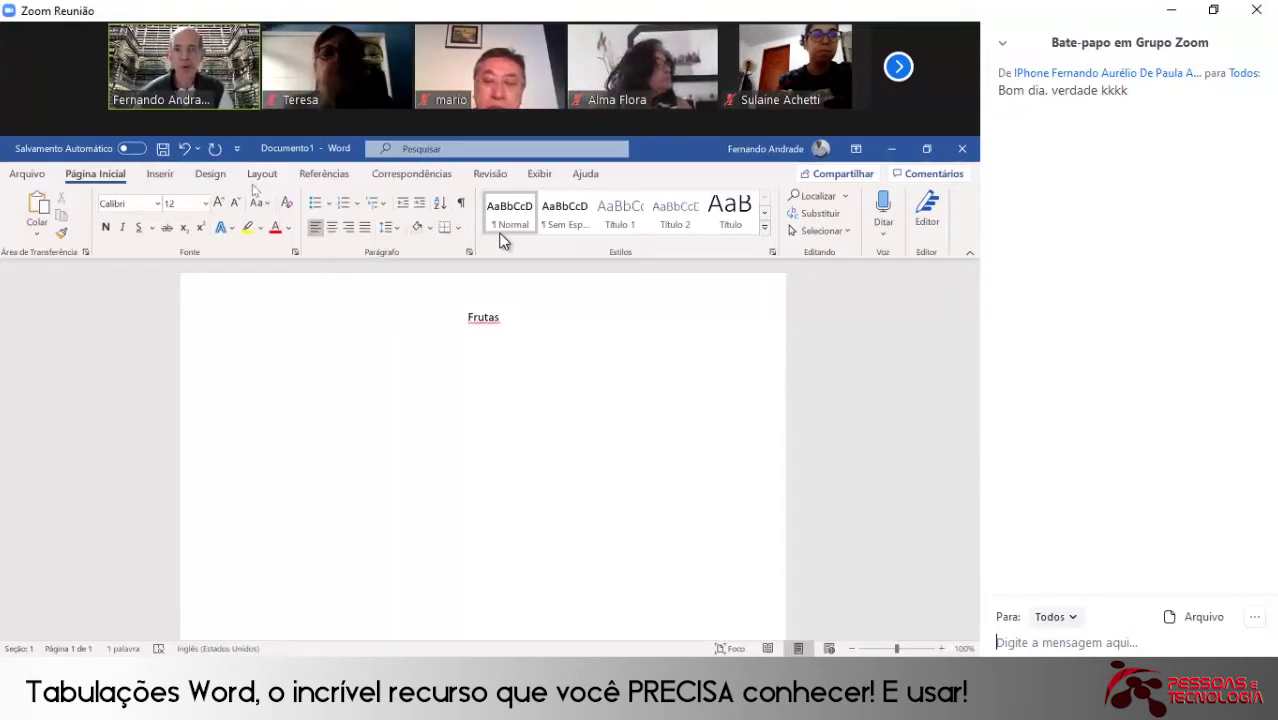
- Display the ruler for the document
click(543, 176)
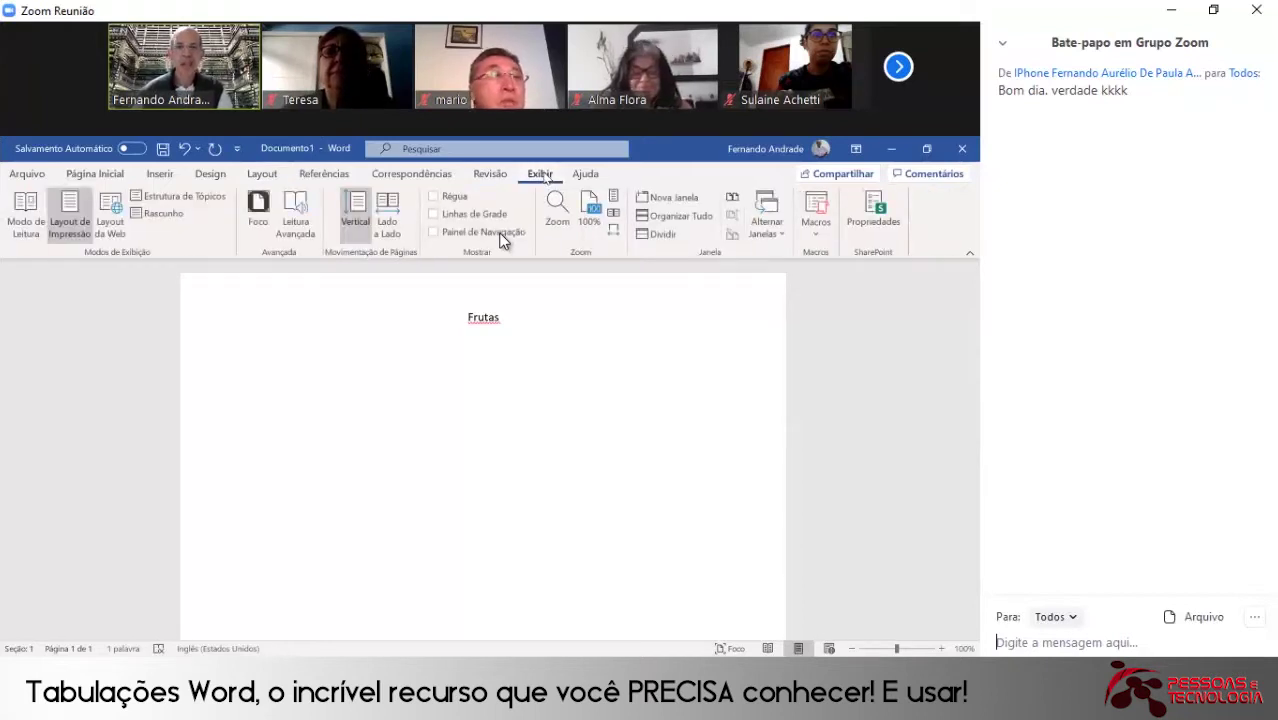
click(433, 196)
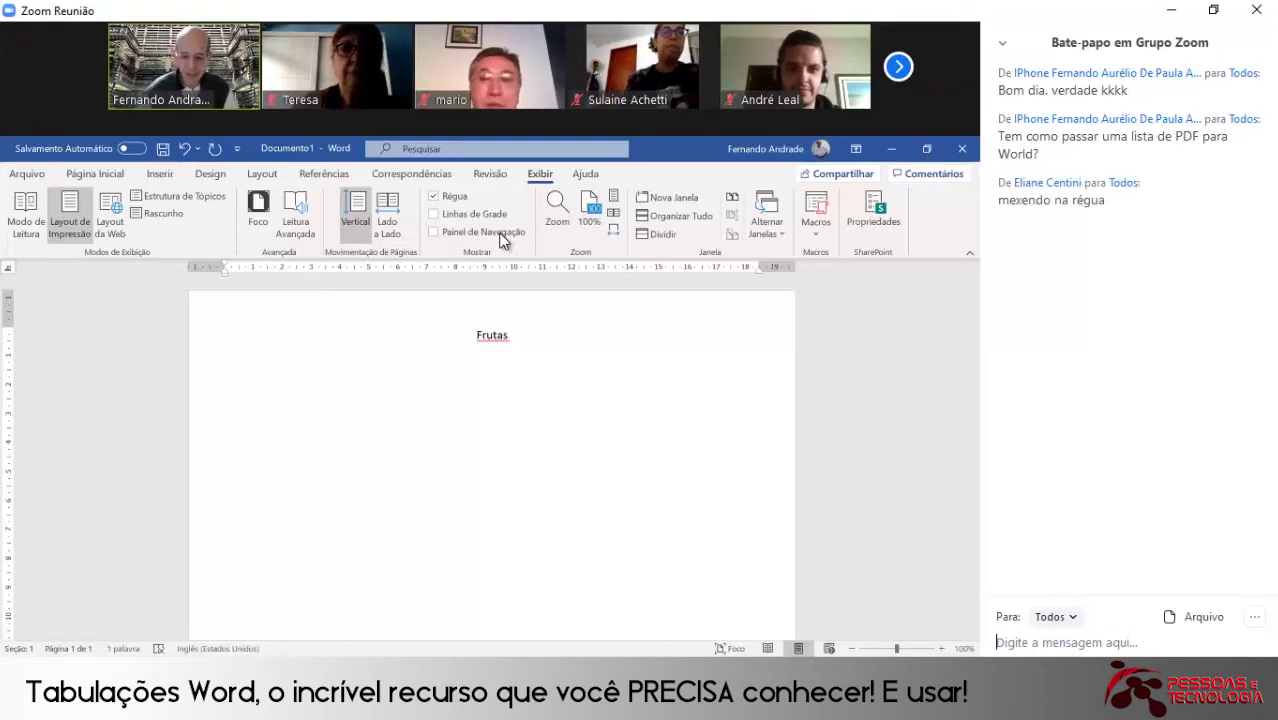
- Try advancing the insertion point through the default tab stops on the empty line below the "Frutas" title
key(BackSpace)
key(BackSpace)
key(BackSpace)
key(BackSpace)
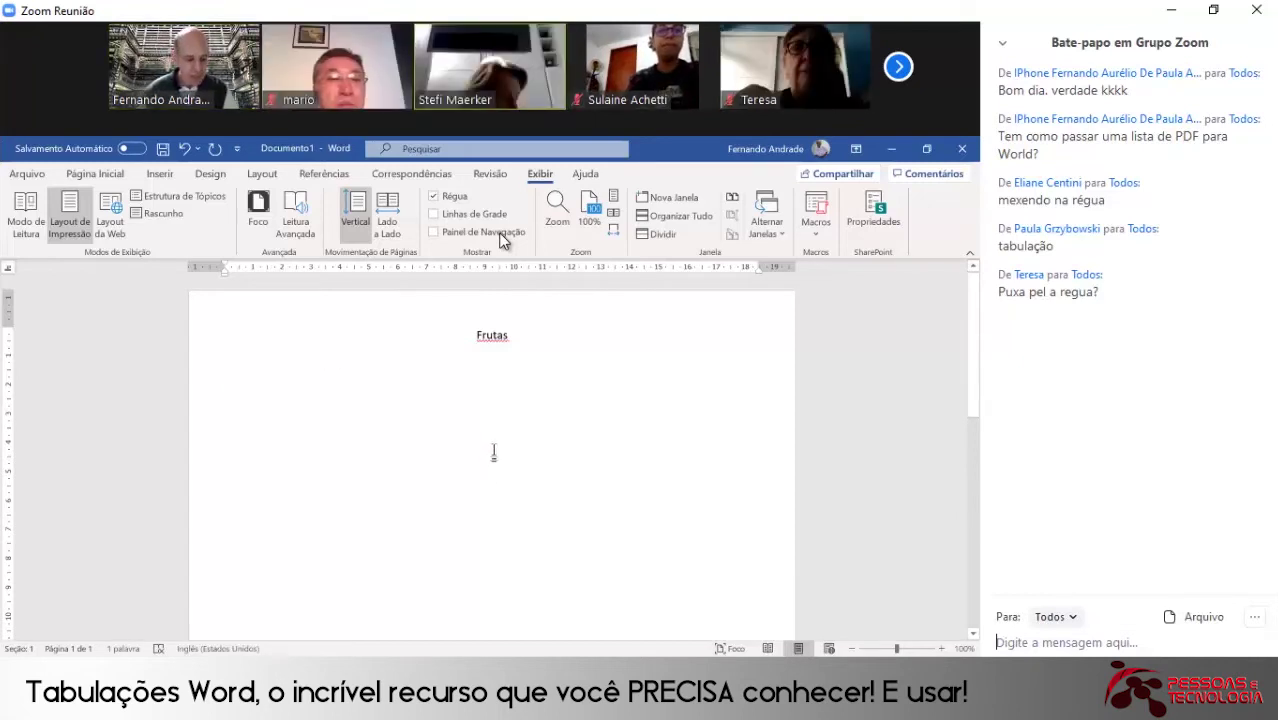
key(Tab)
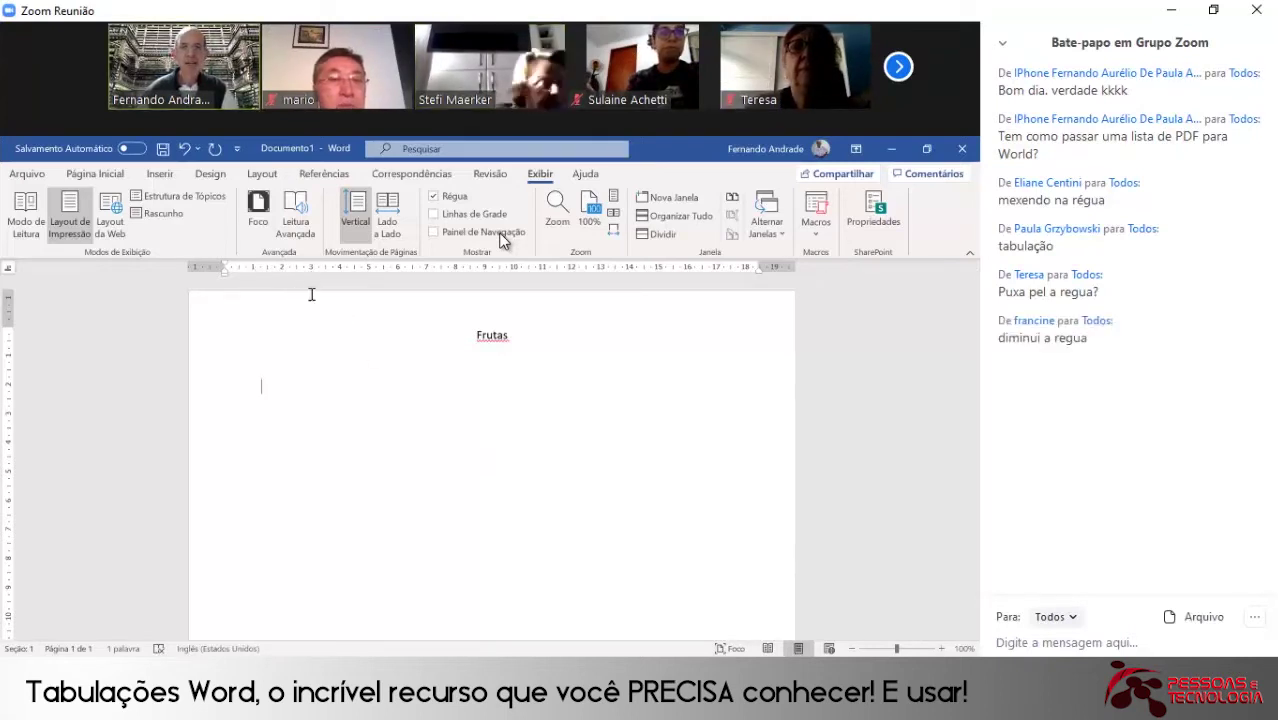
scroll(340, 360, down, 1)
scroll(340, 367, down, 1)
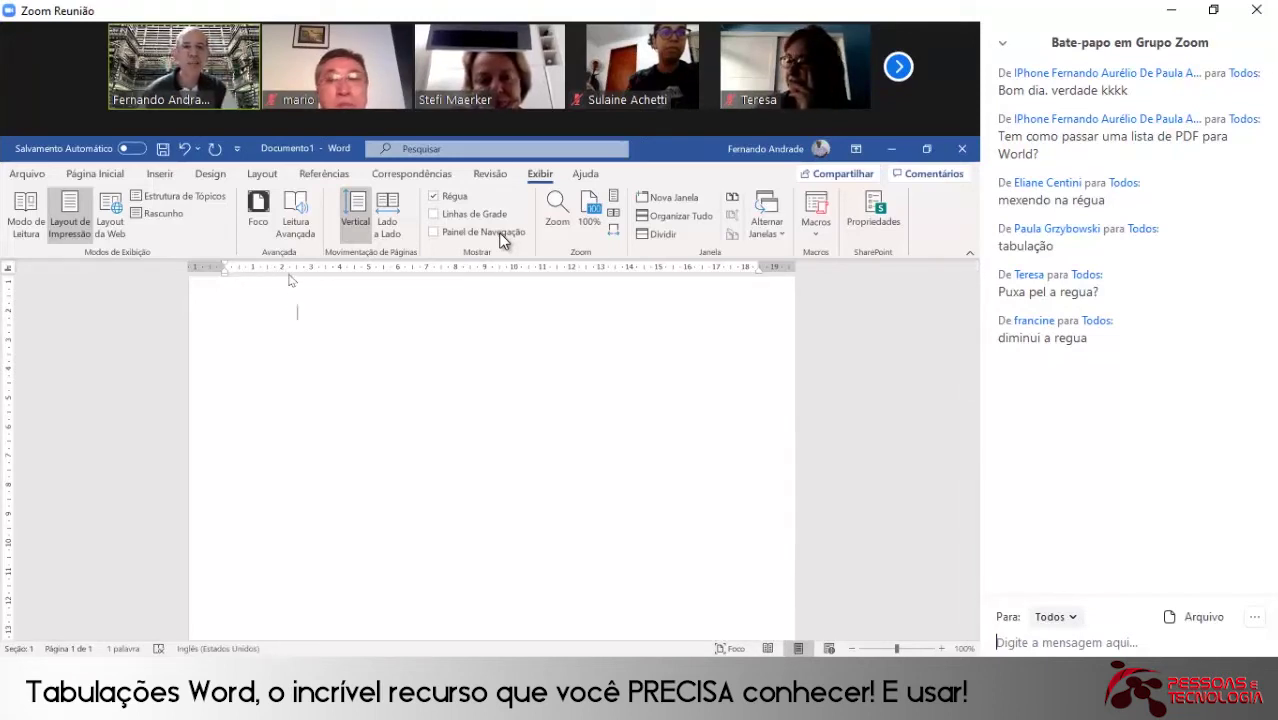
key(Tab)
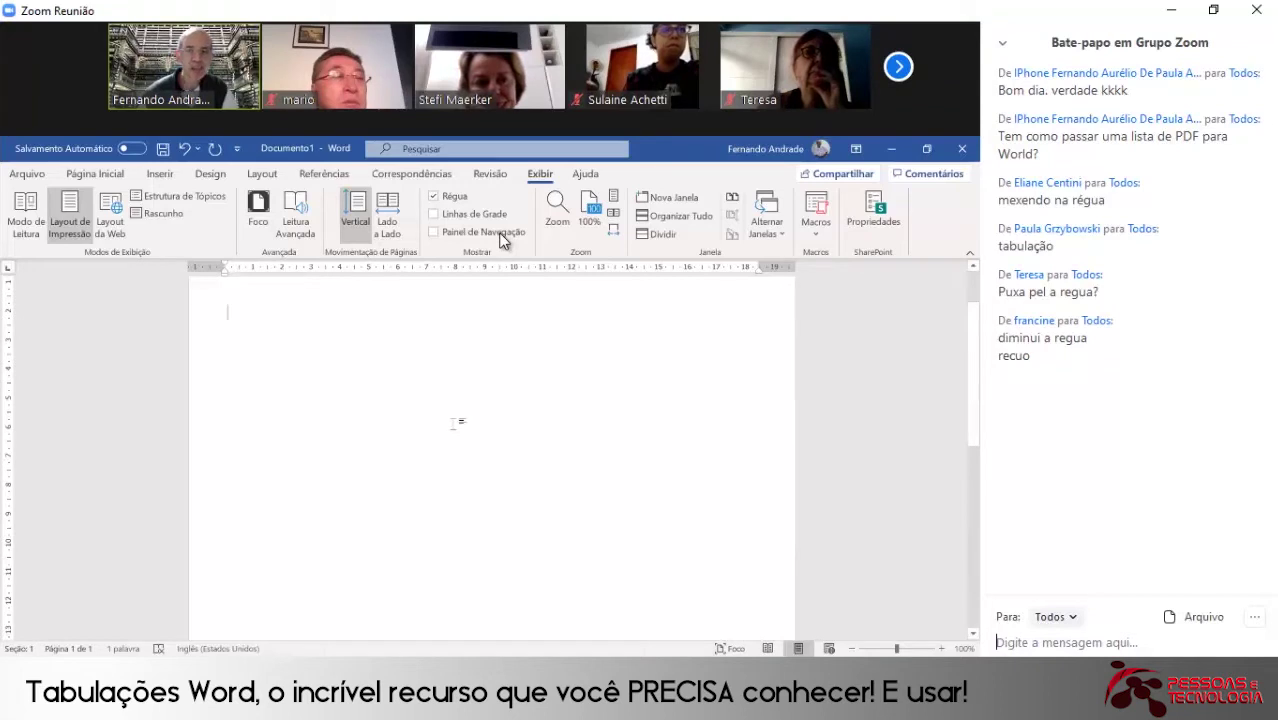
- Set tab stops at 3 cm and 12 cm on the line below the title and enter "Morango" and "3,90" at them
click(311, 268)
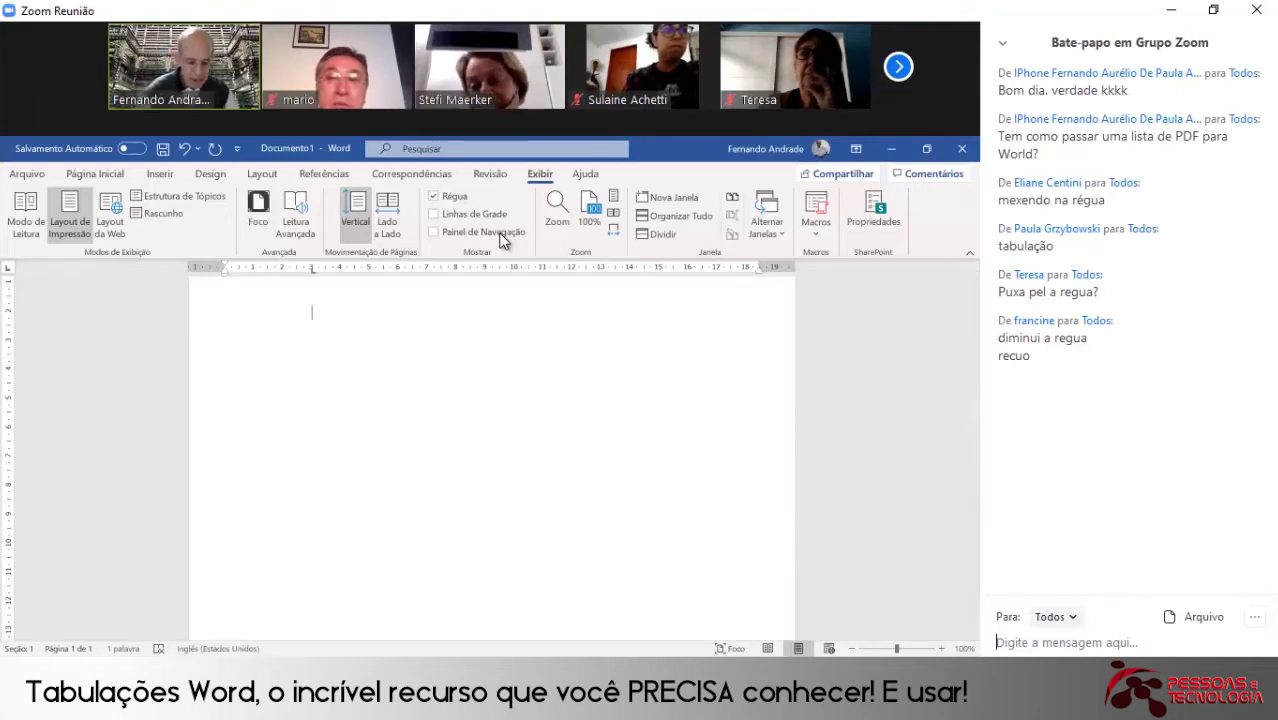
text(Morango)
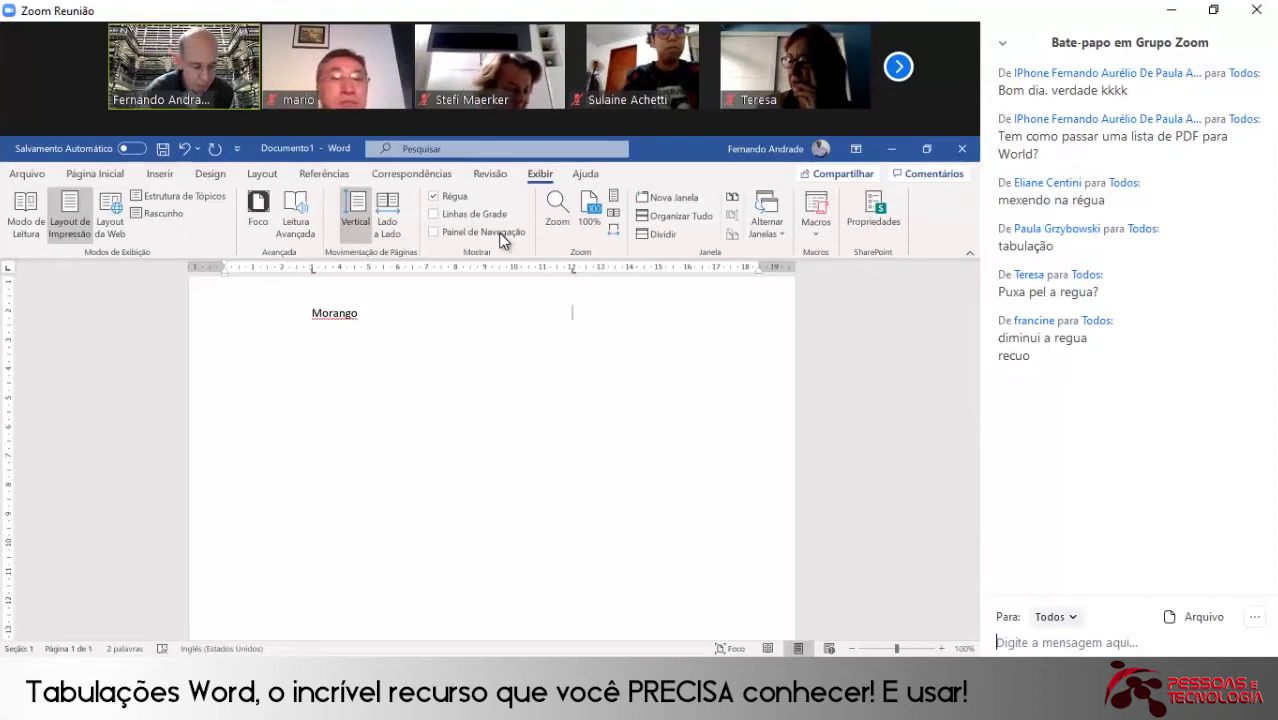
text(90)
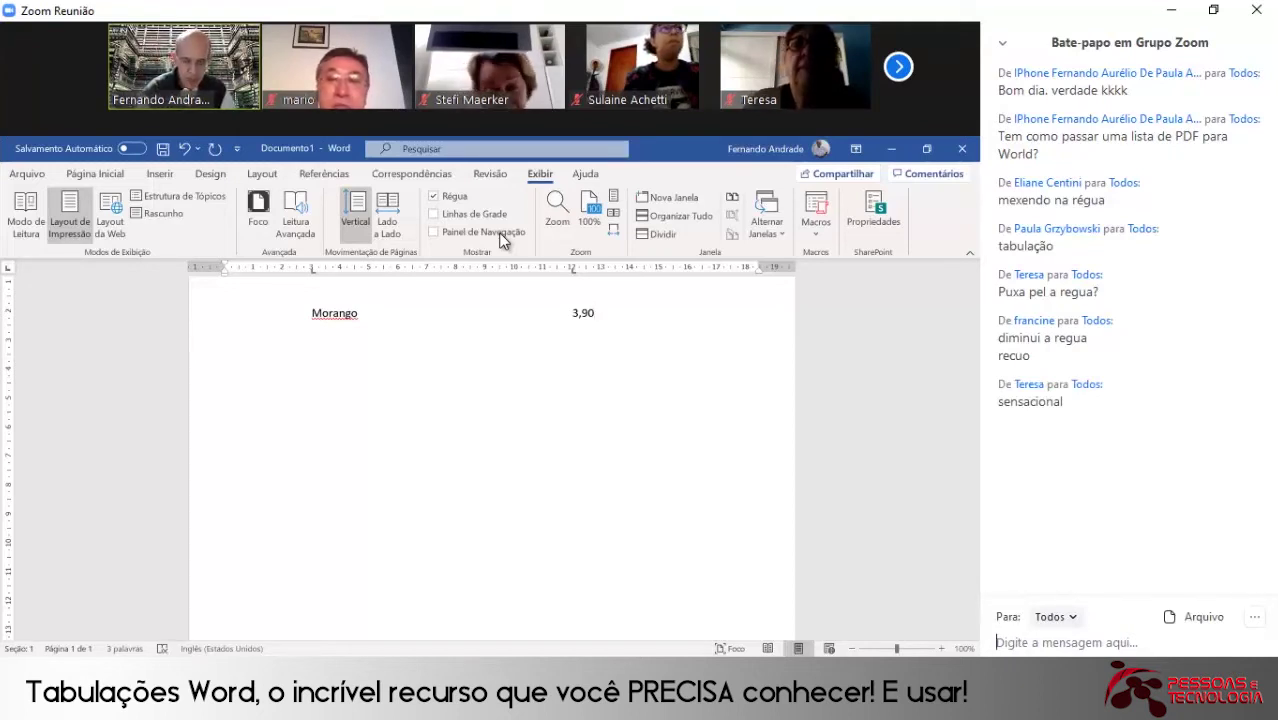
- Add a second row with "Uva" at the first tab stop and "4,50" at the second
key(Return)
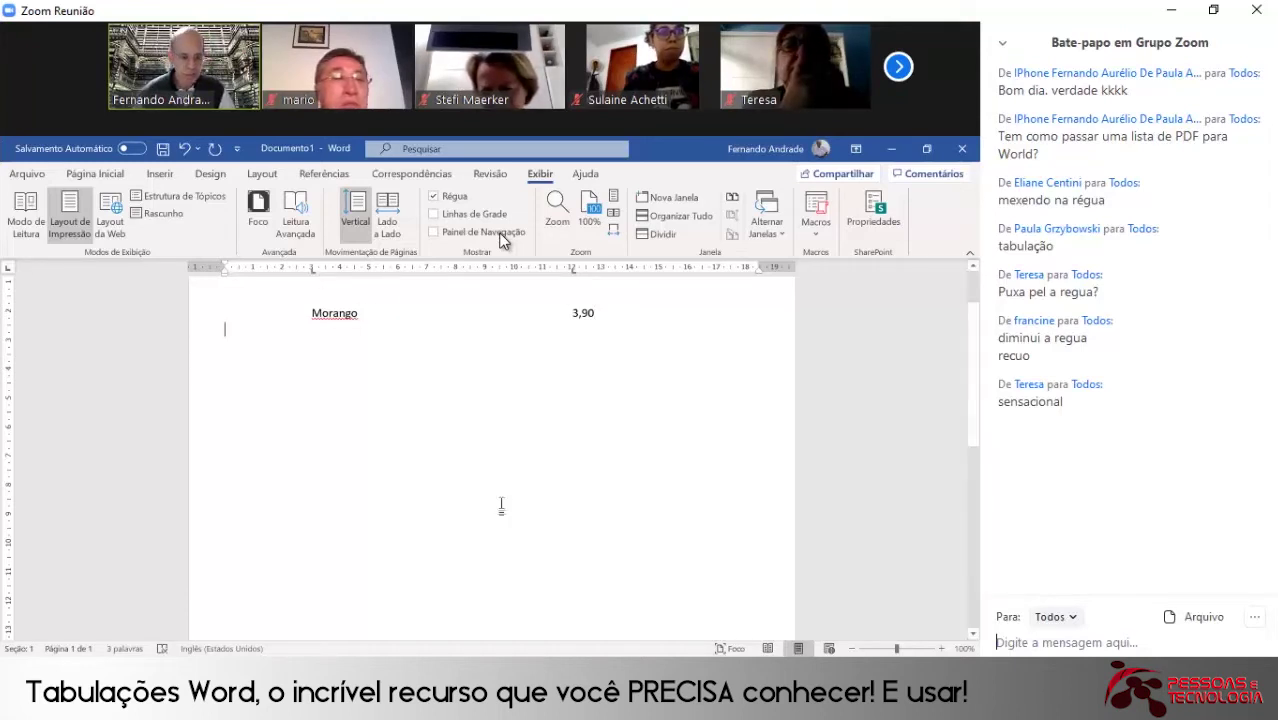
key(Tab)
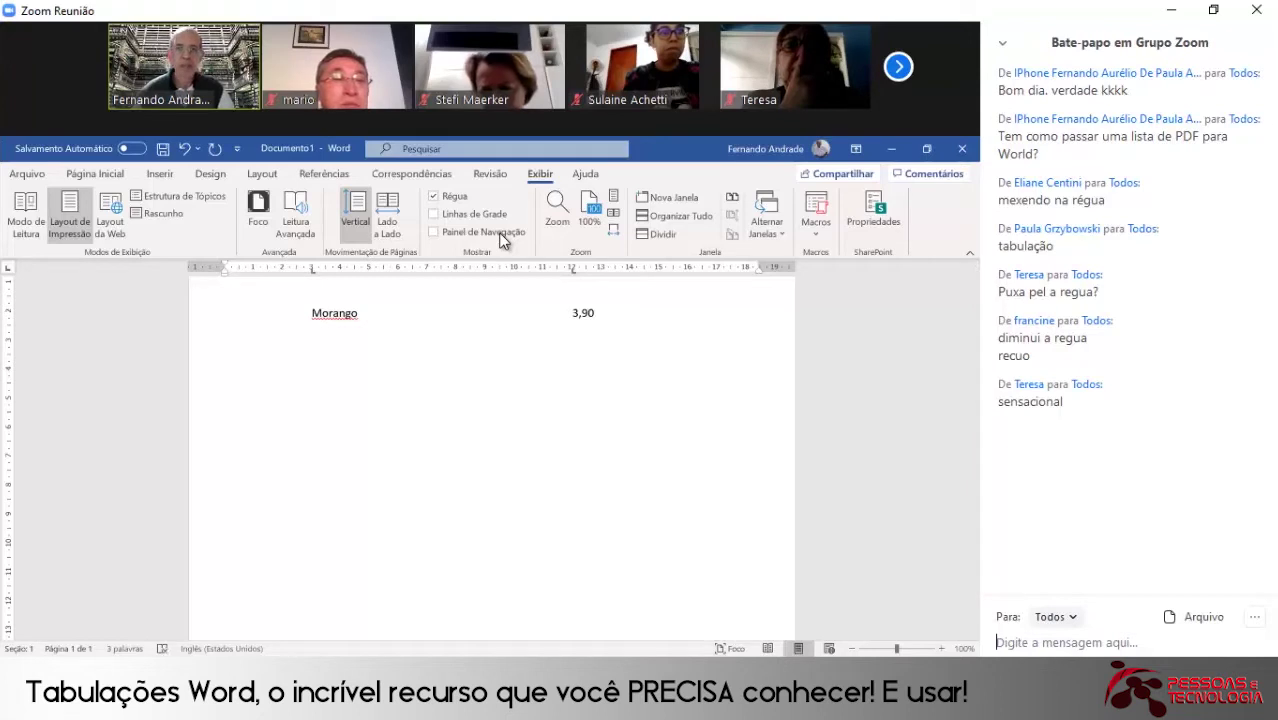
text(Uva)
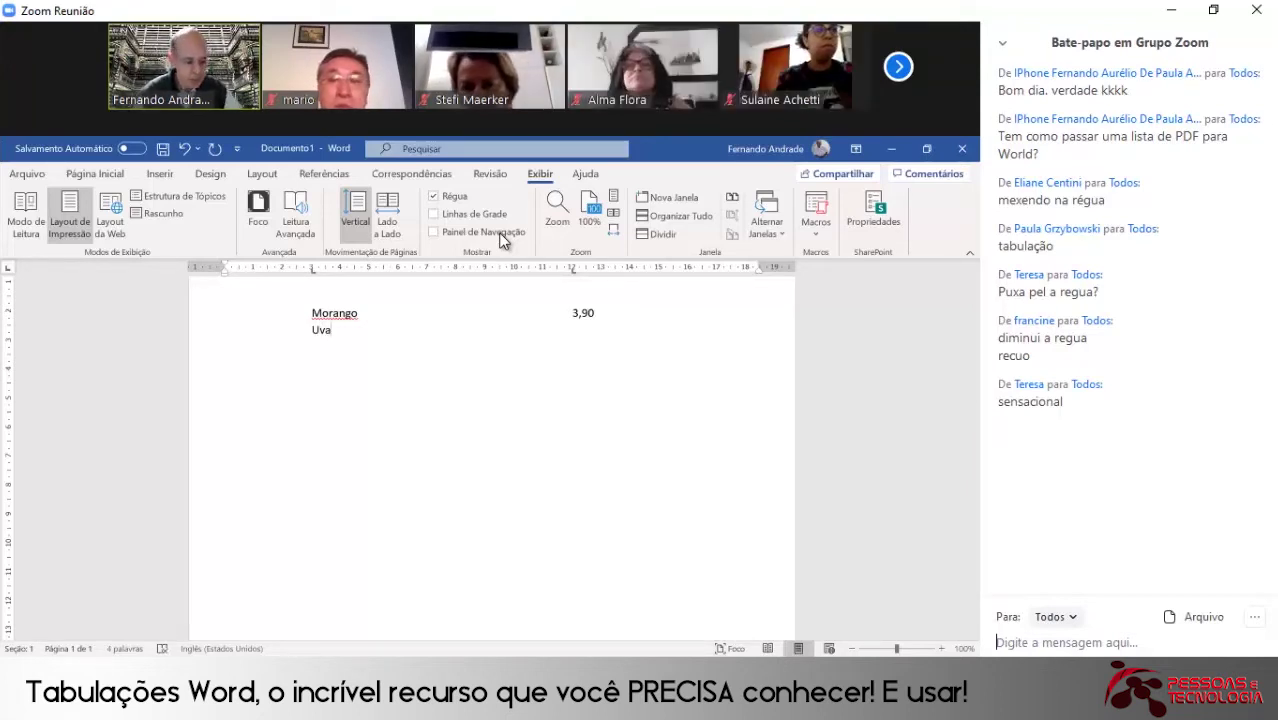
key(Tab)
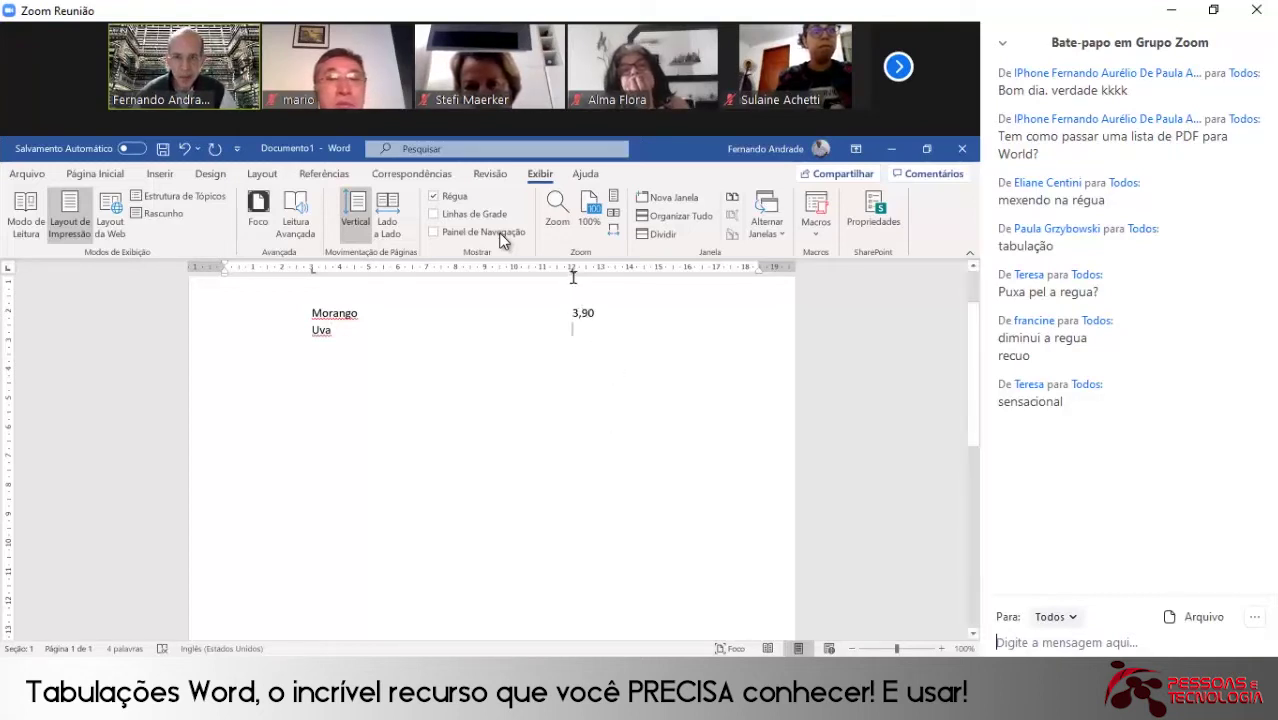
text(4,50)
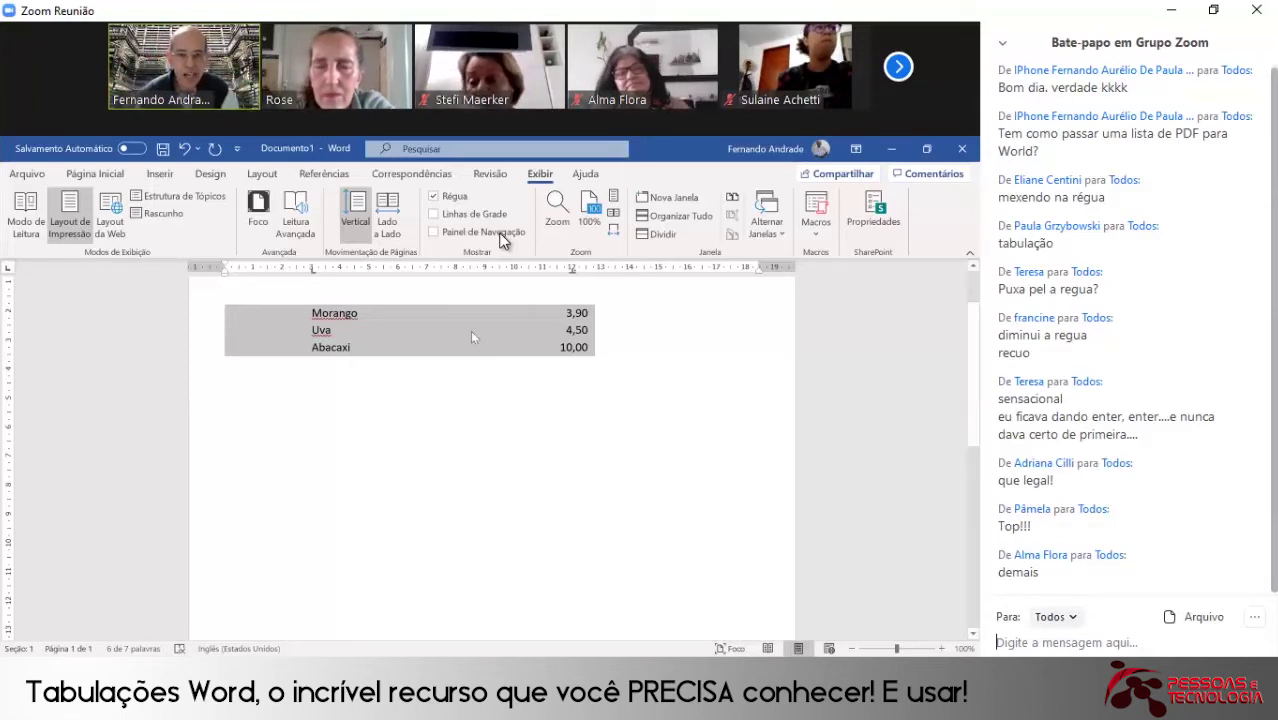
- Try to fill the gaps after "Morango" and "Uva" with manually entered periods
click(379, 338)
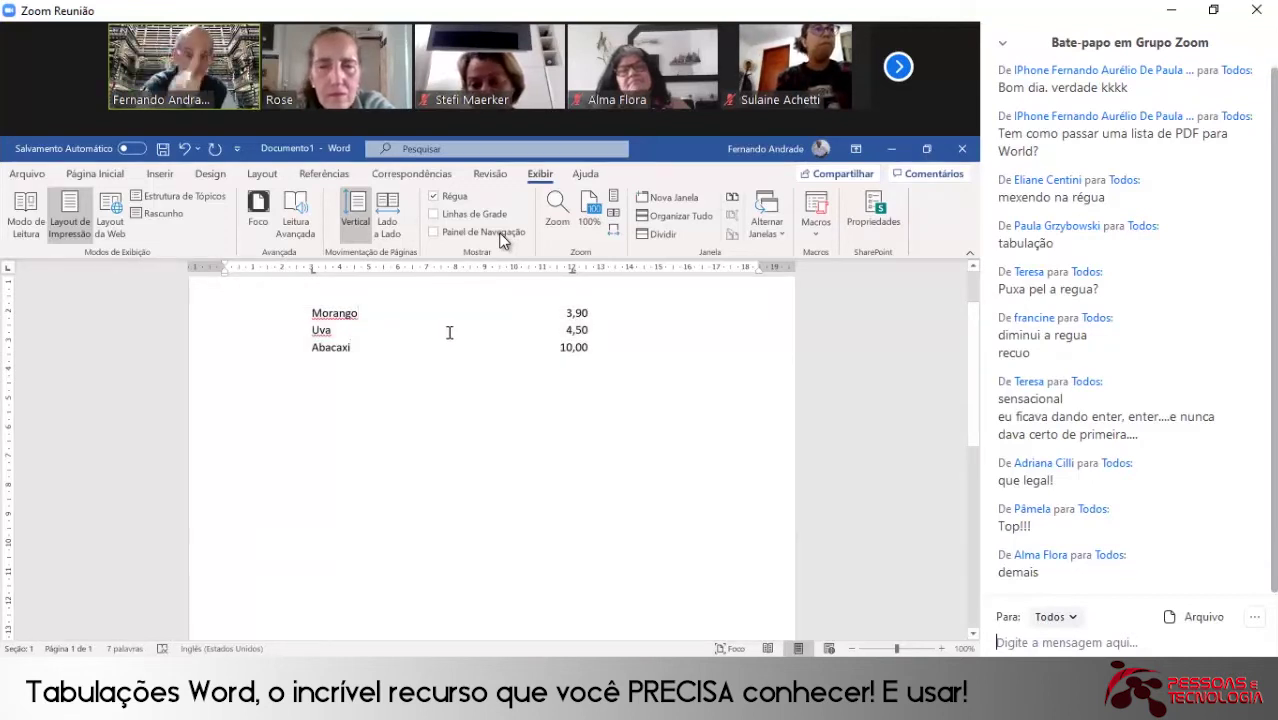
text(..........)
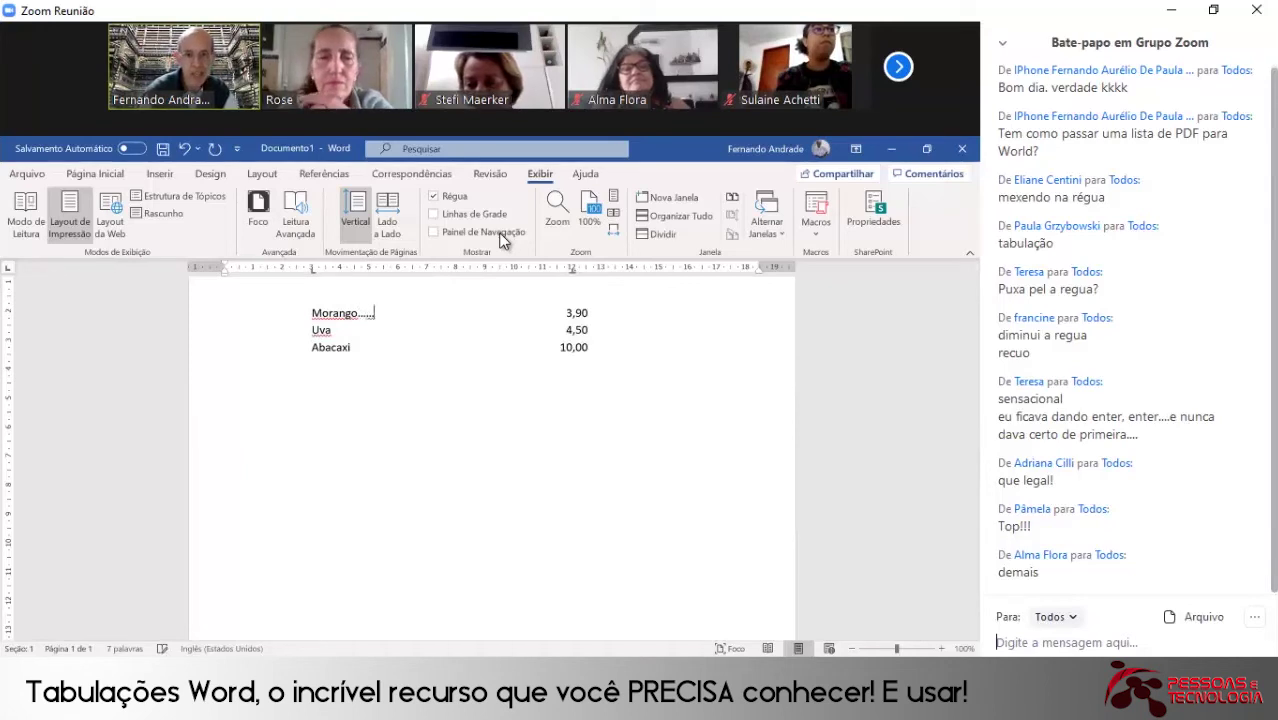
text(......)
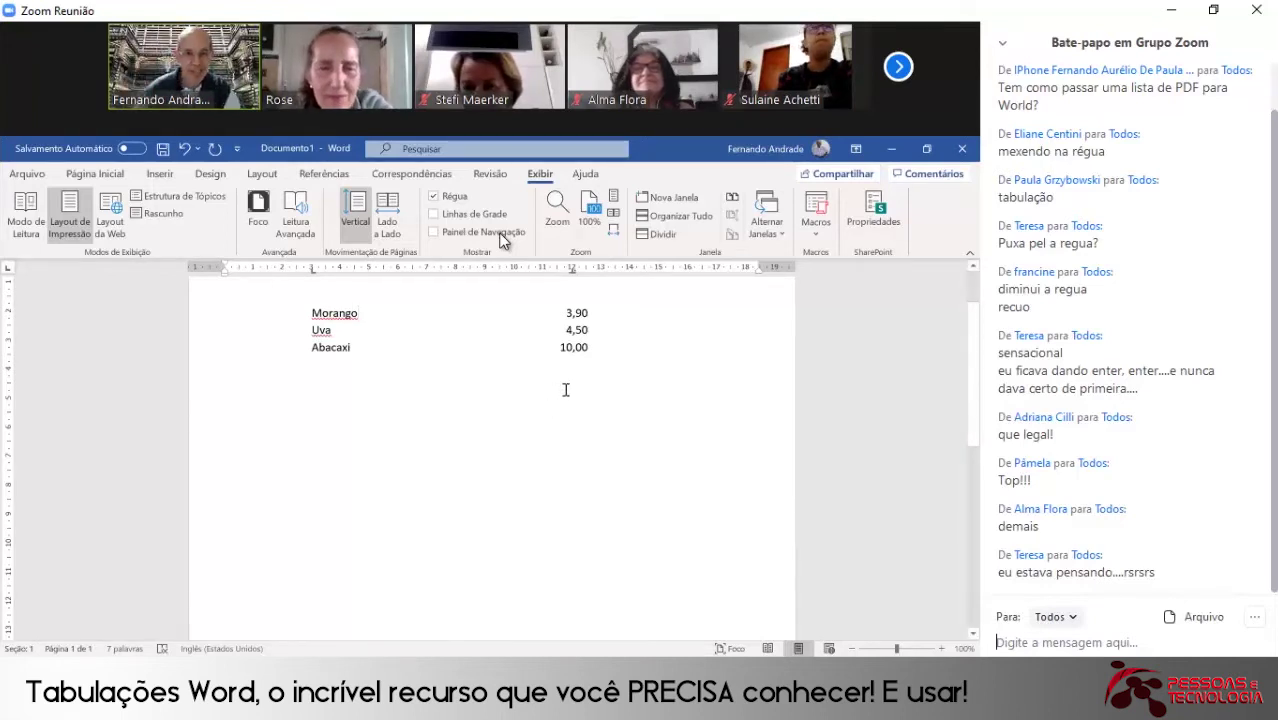
click(385, 335)
text(...)
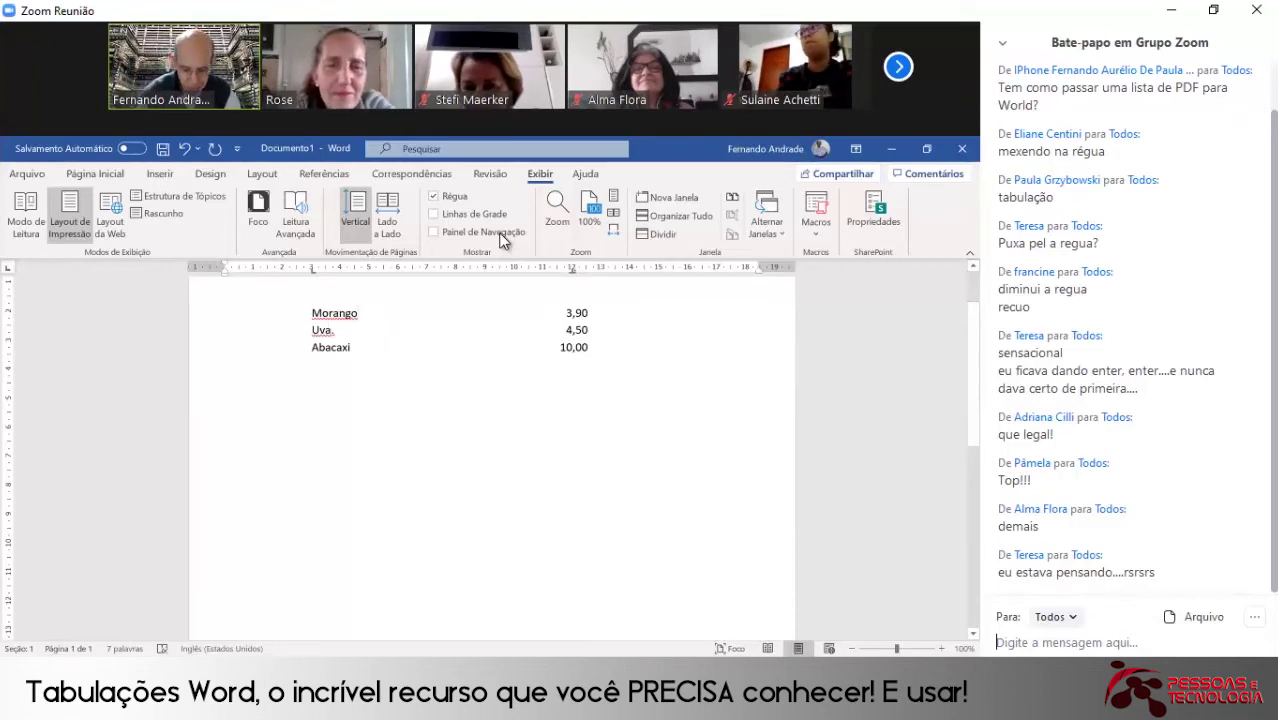
key(BackSpace)
key(BackSpace)
key(BackSpace)
key(BackSpace)
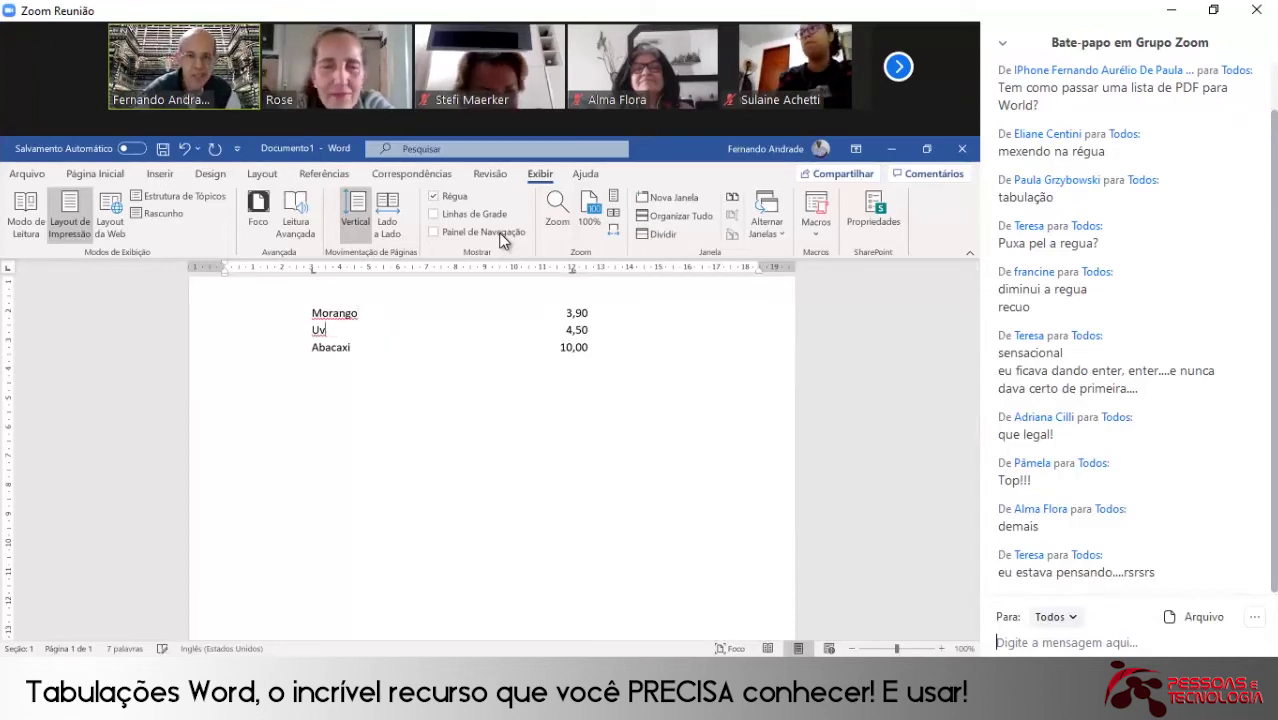
text(a)
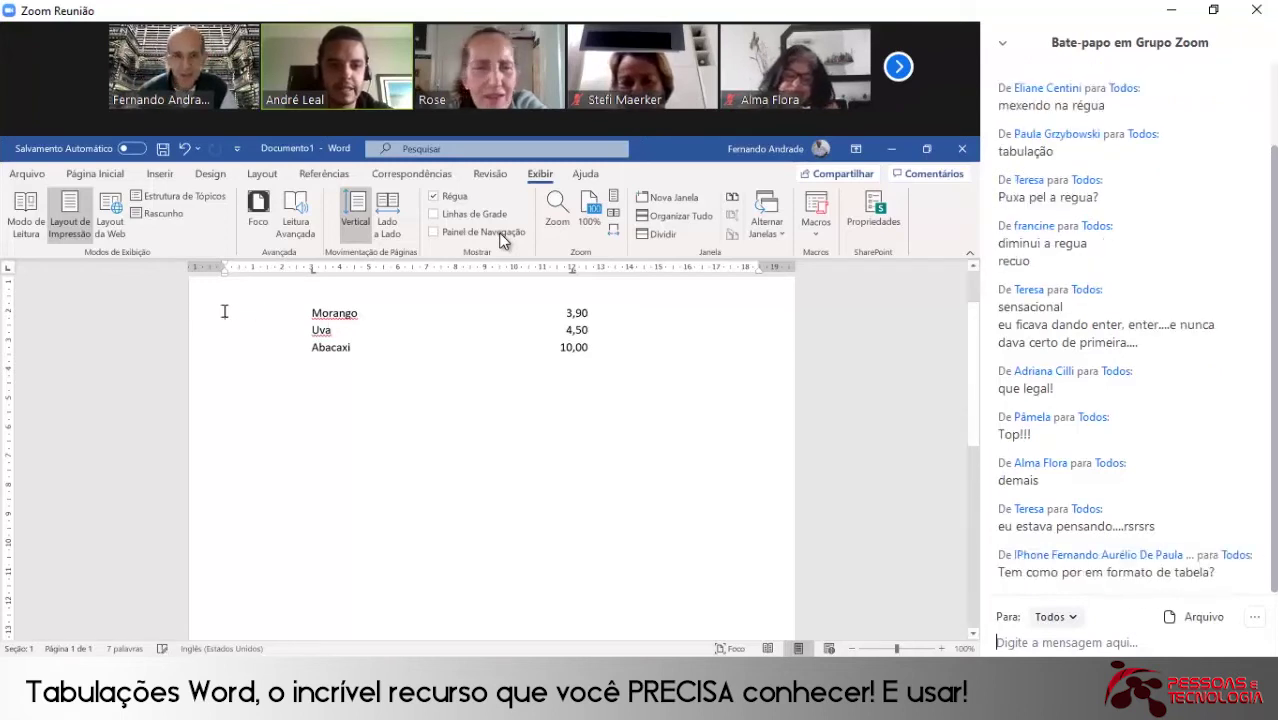
- Give the 12 cm tab stop of the Morango, Uva and Abacaxi rows decimal alignment and the dotted leader, option 2
drag(215, 317, 578, 382)
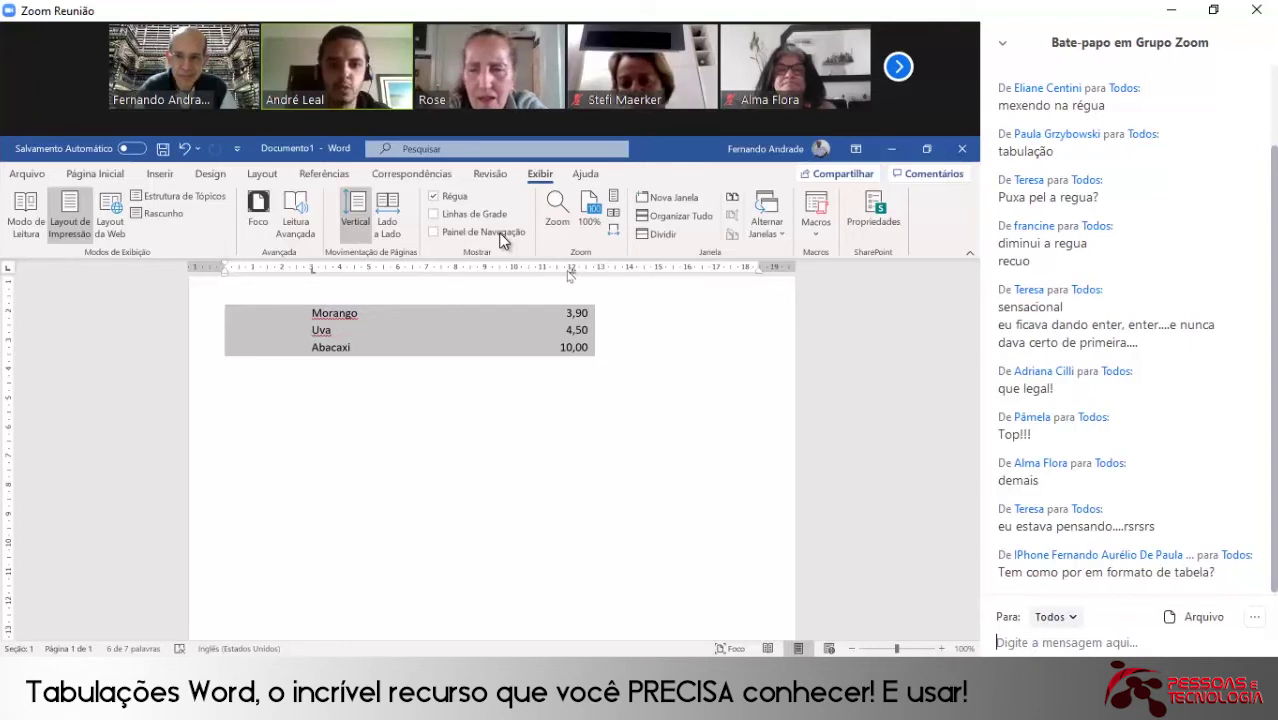
double_click(571, 270)
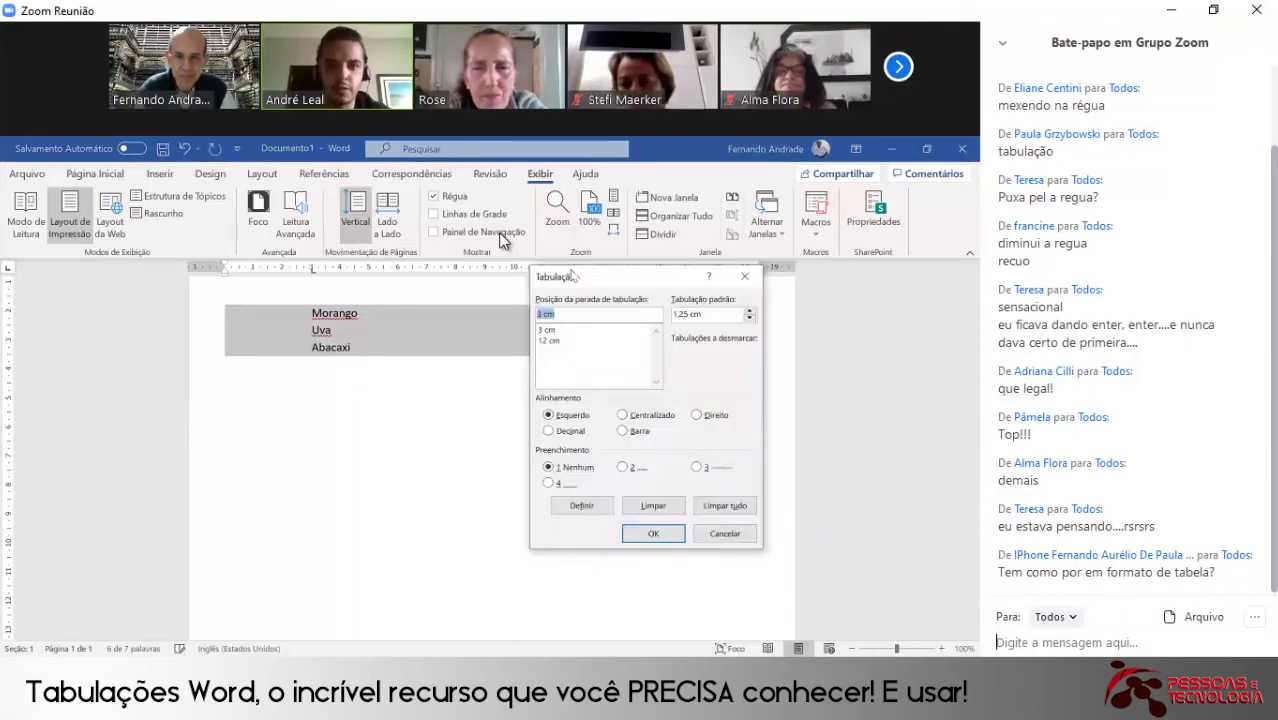
click(746, 277)
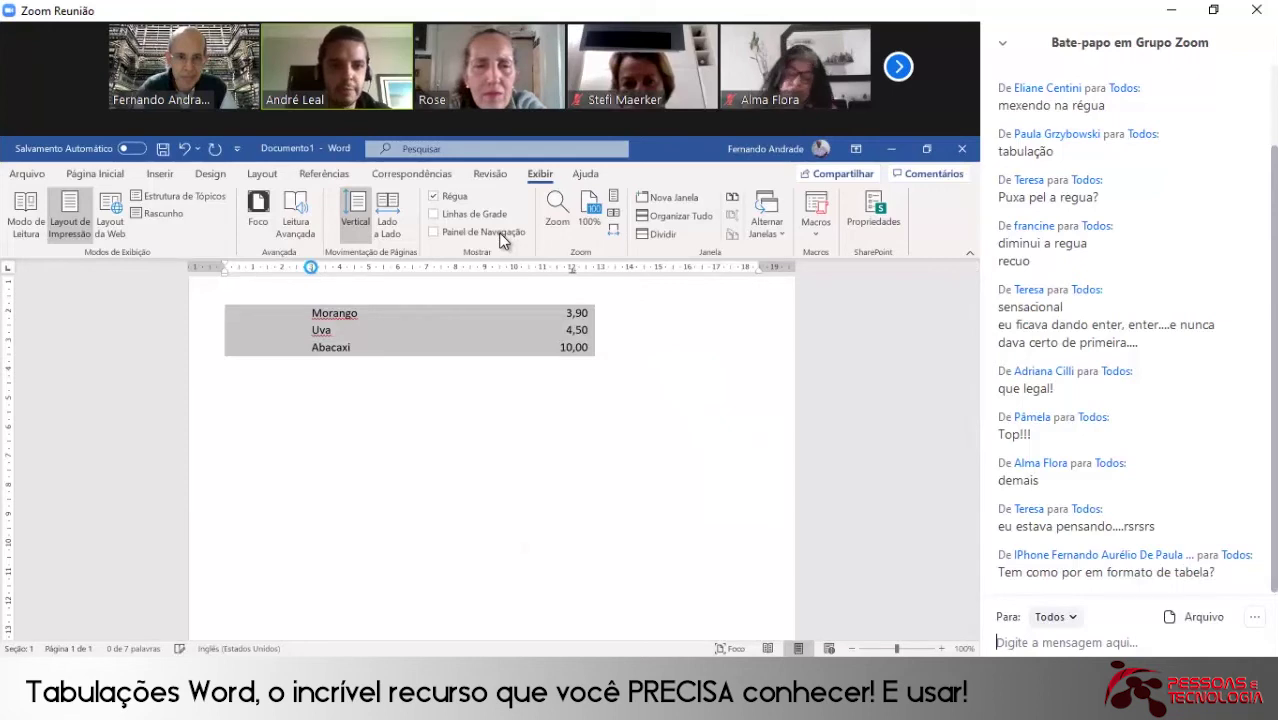
double_click(311, 268)
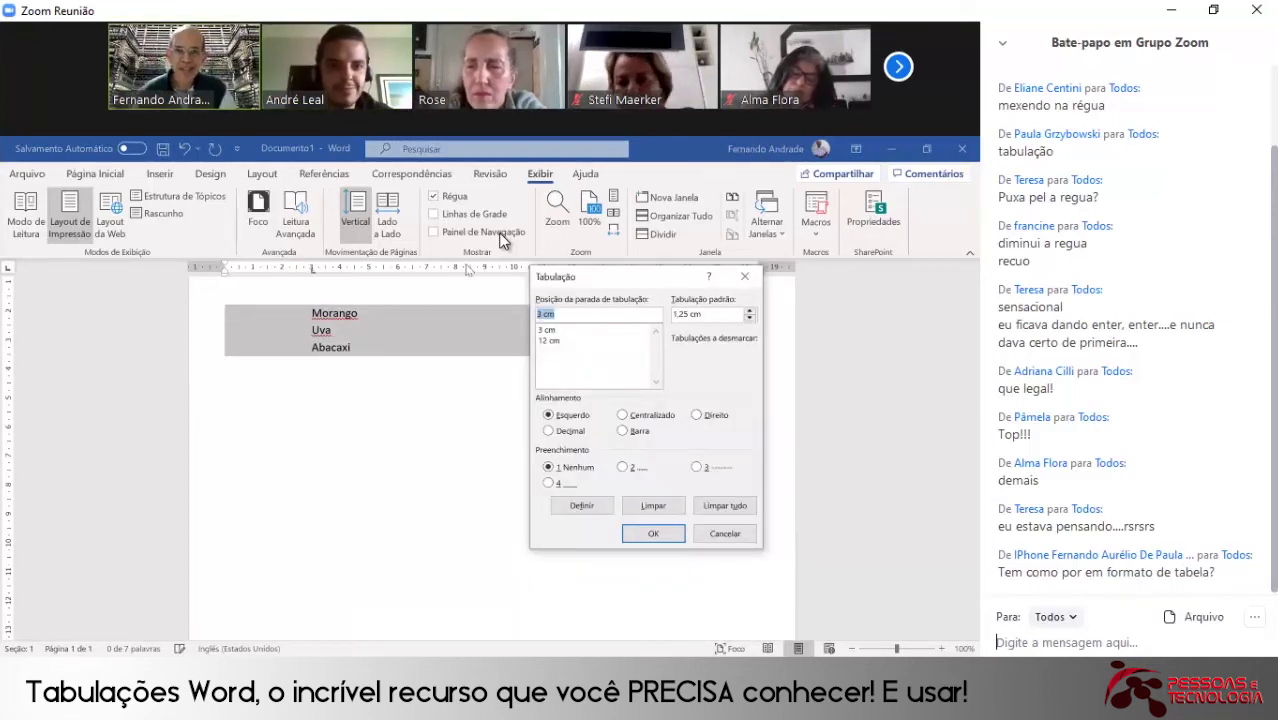
drag(560, 276, 543, 302)
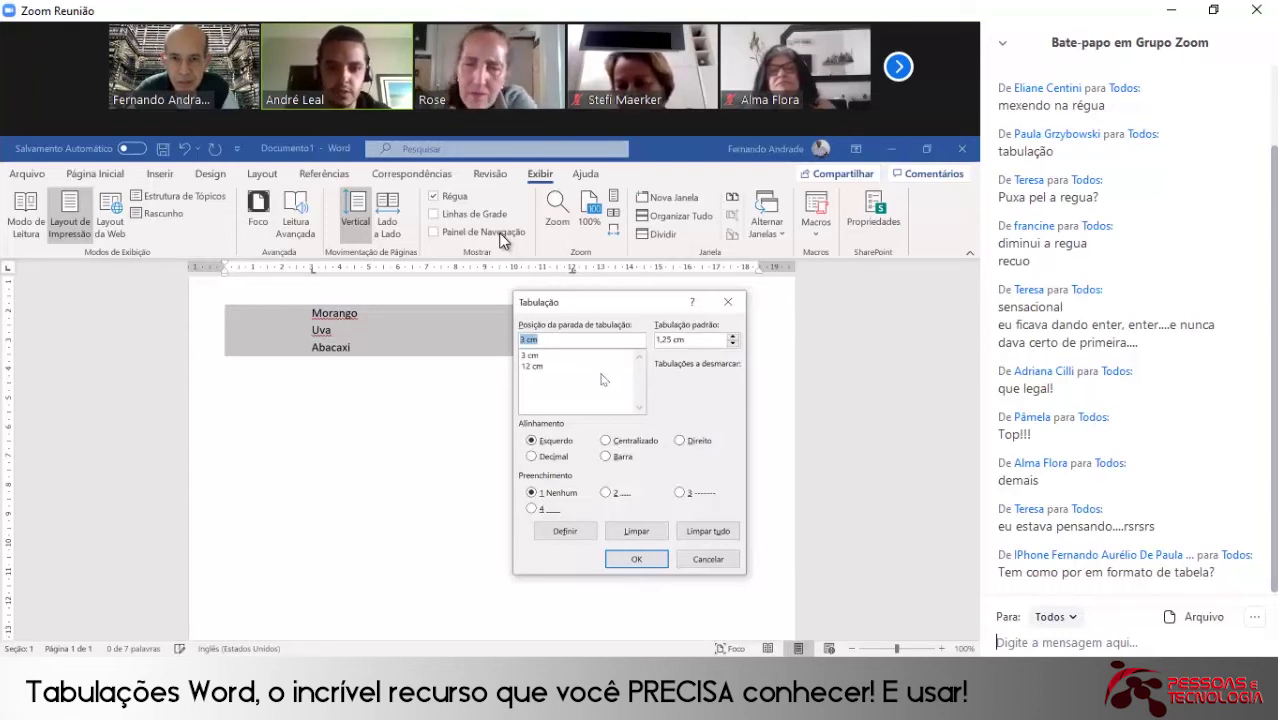
click(531, 366)
click(545, 456)
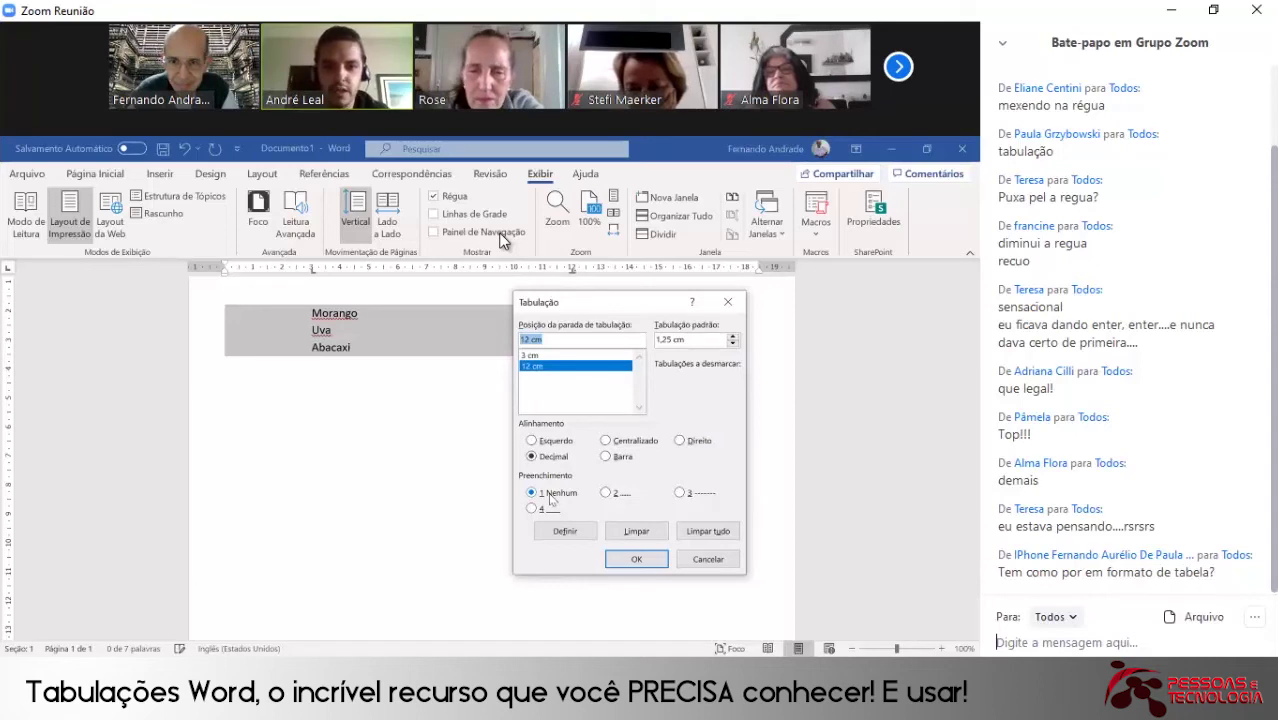
click(606, 493)
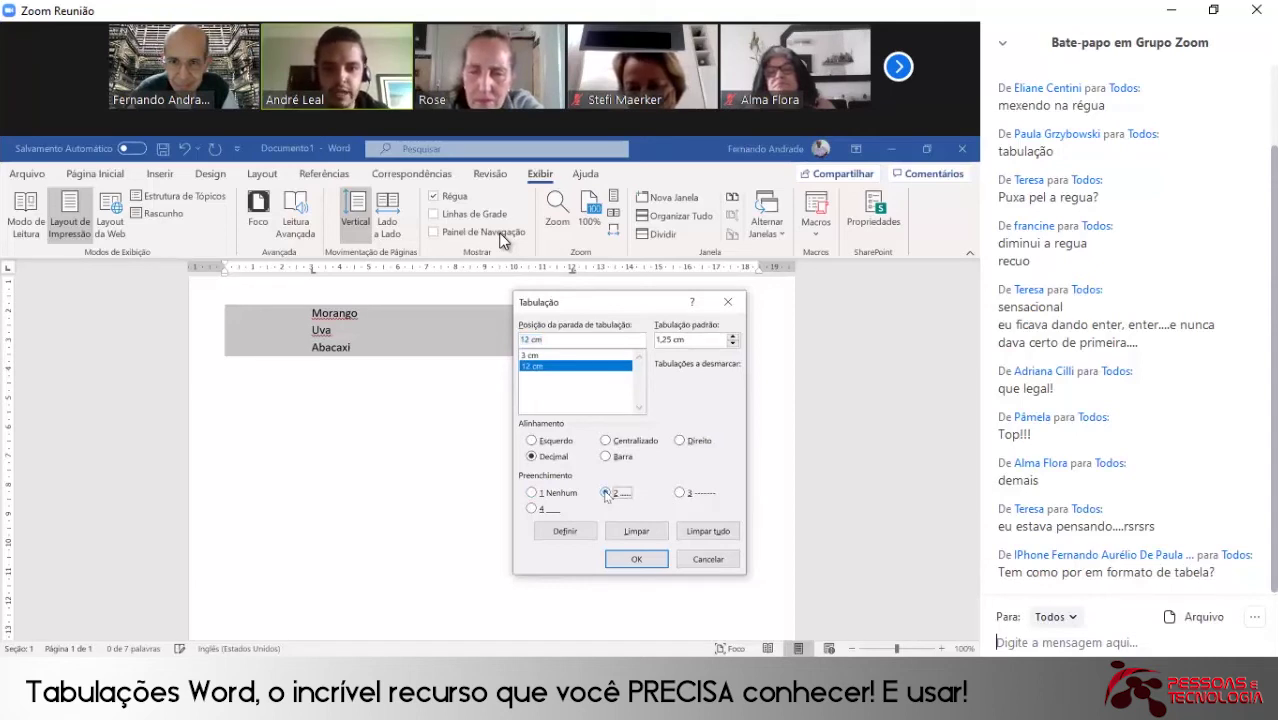
click(640, 562)
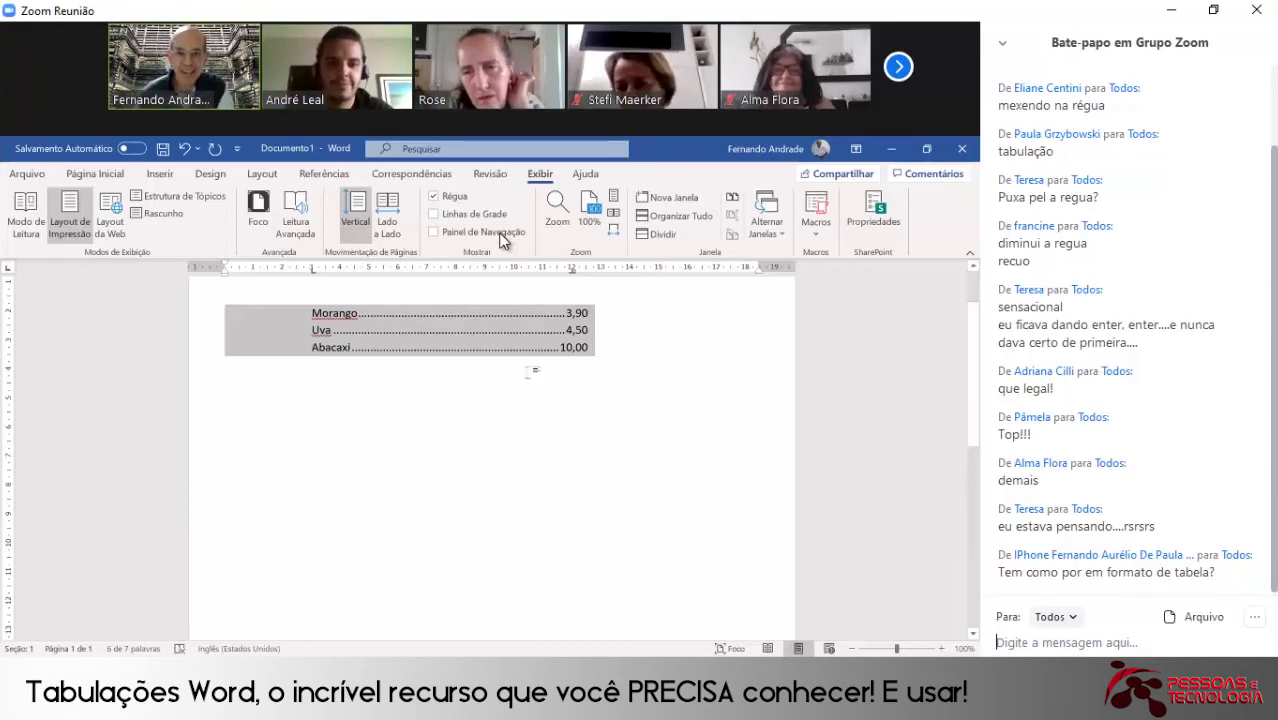
click(600, 345)
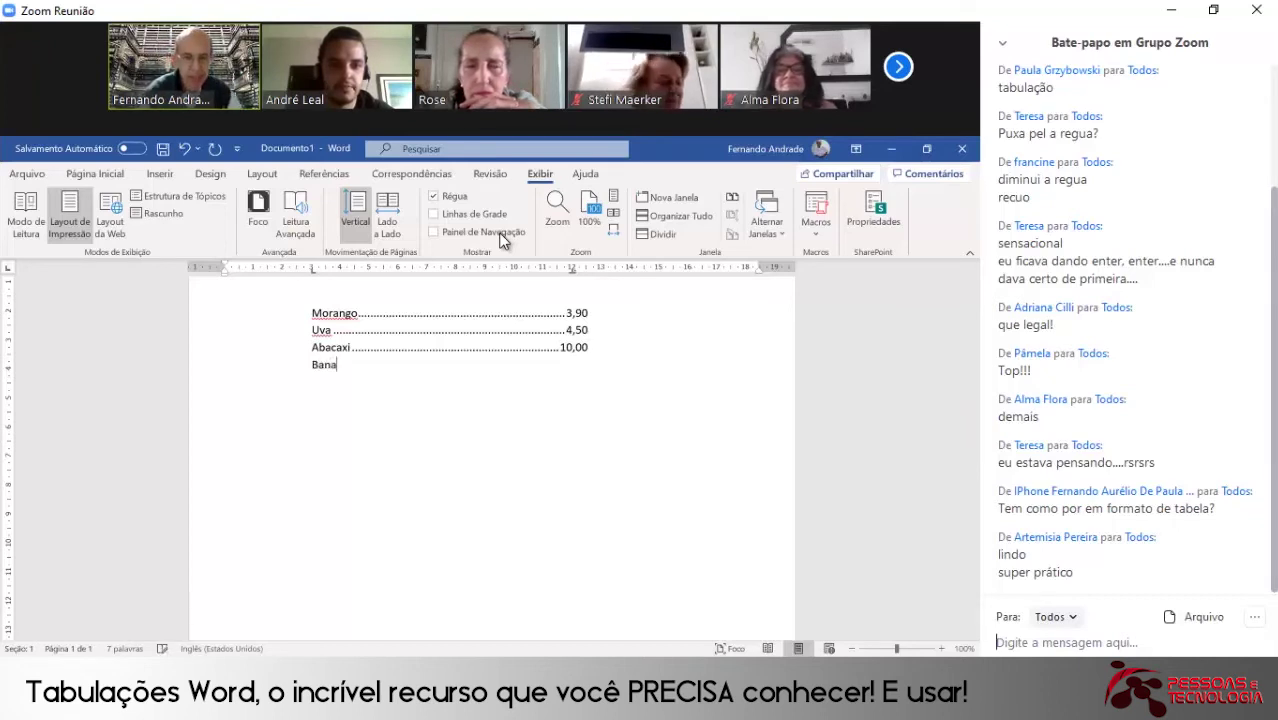
- Complete the fourth row with "Banana" at the first tab stop and "1,90" at the second
text(na)
key(Tab)
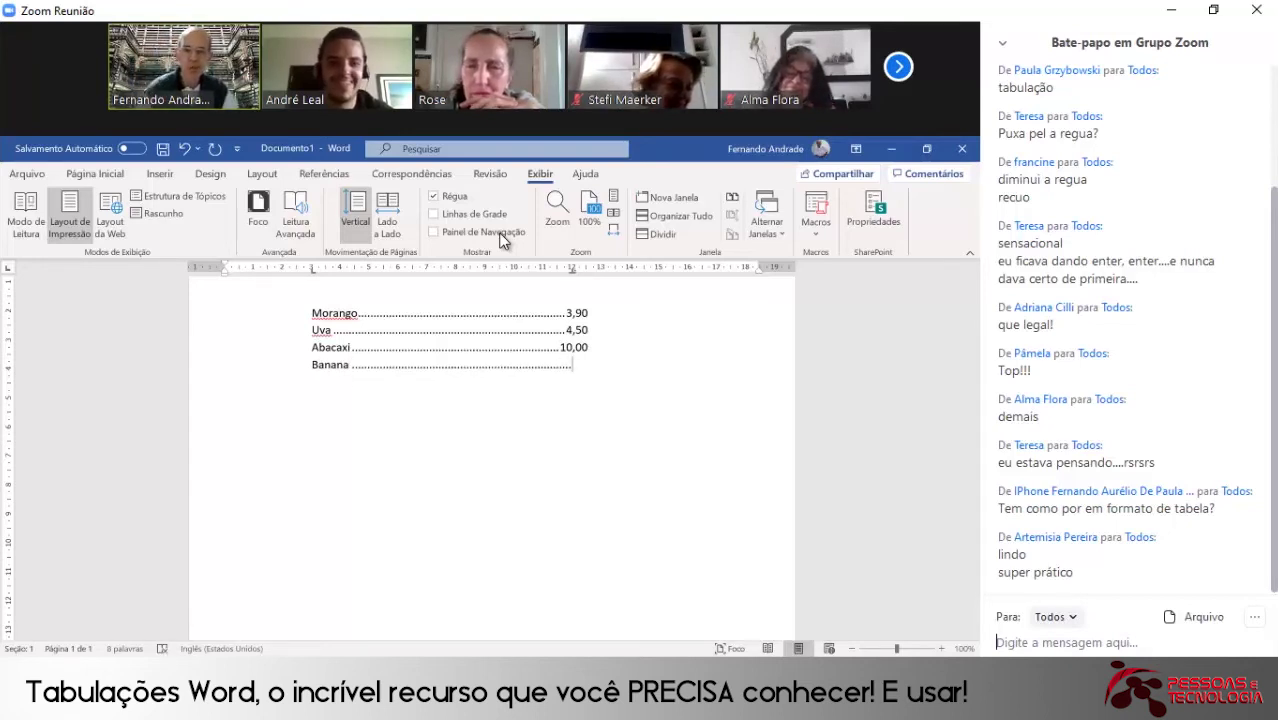
text(4,5)
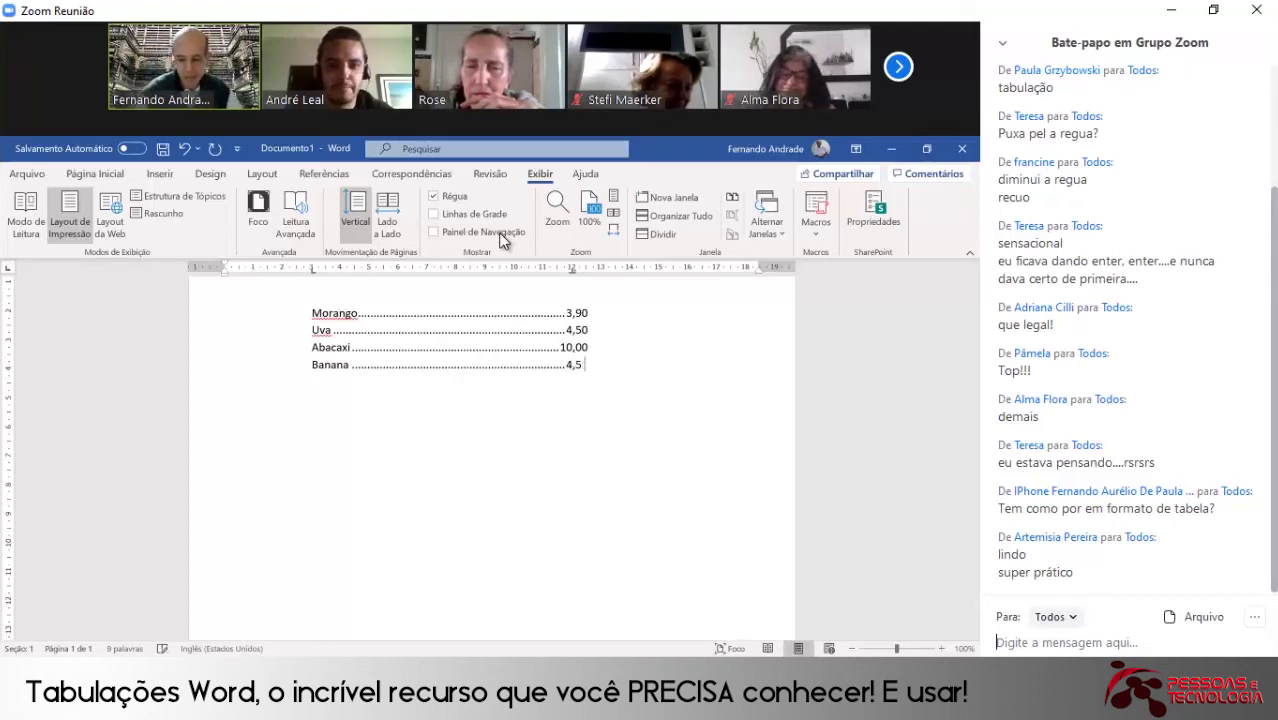
text(,)
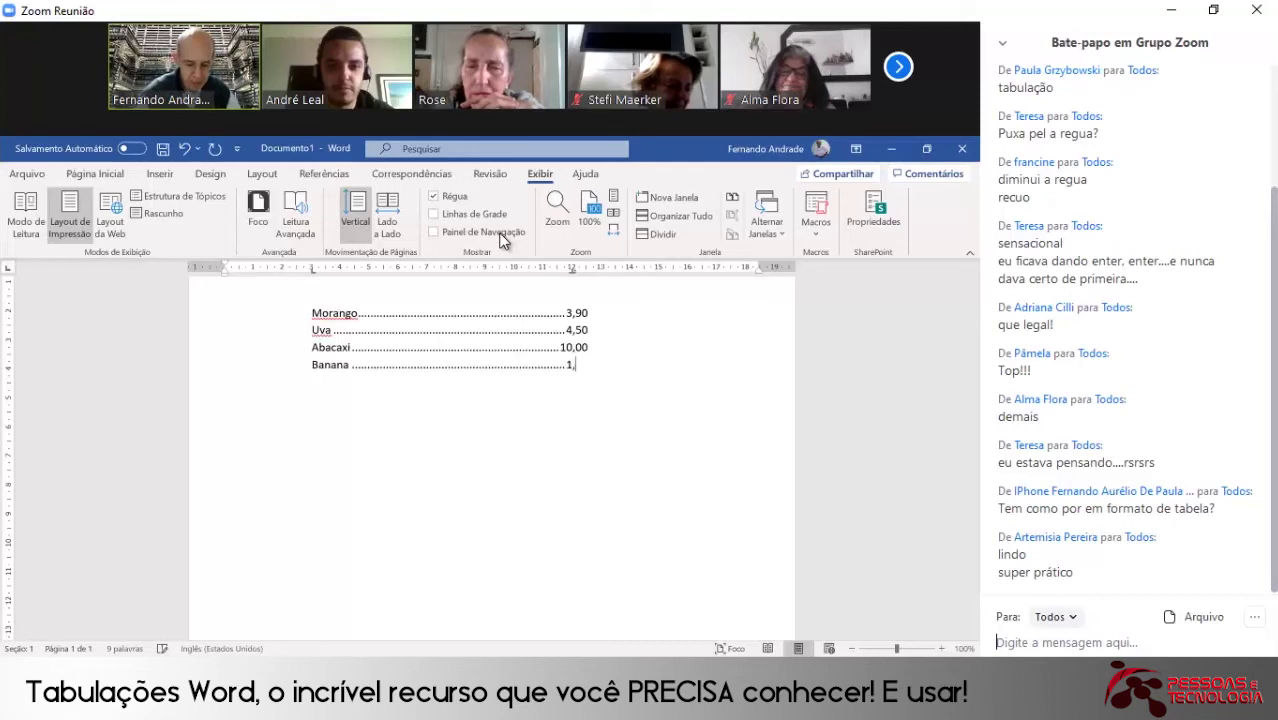
text(90)
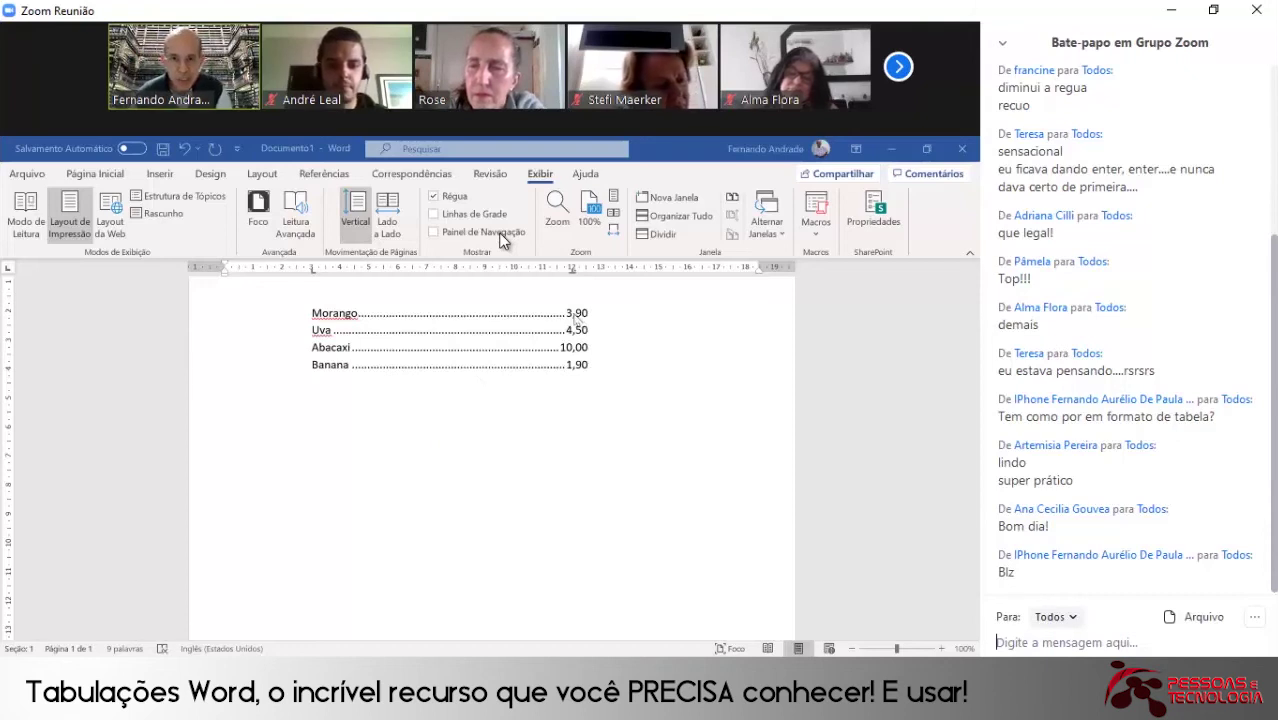
- Try to select only the prices across the rows with an ordinary text selection
drag(570, 315, 588, 368)
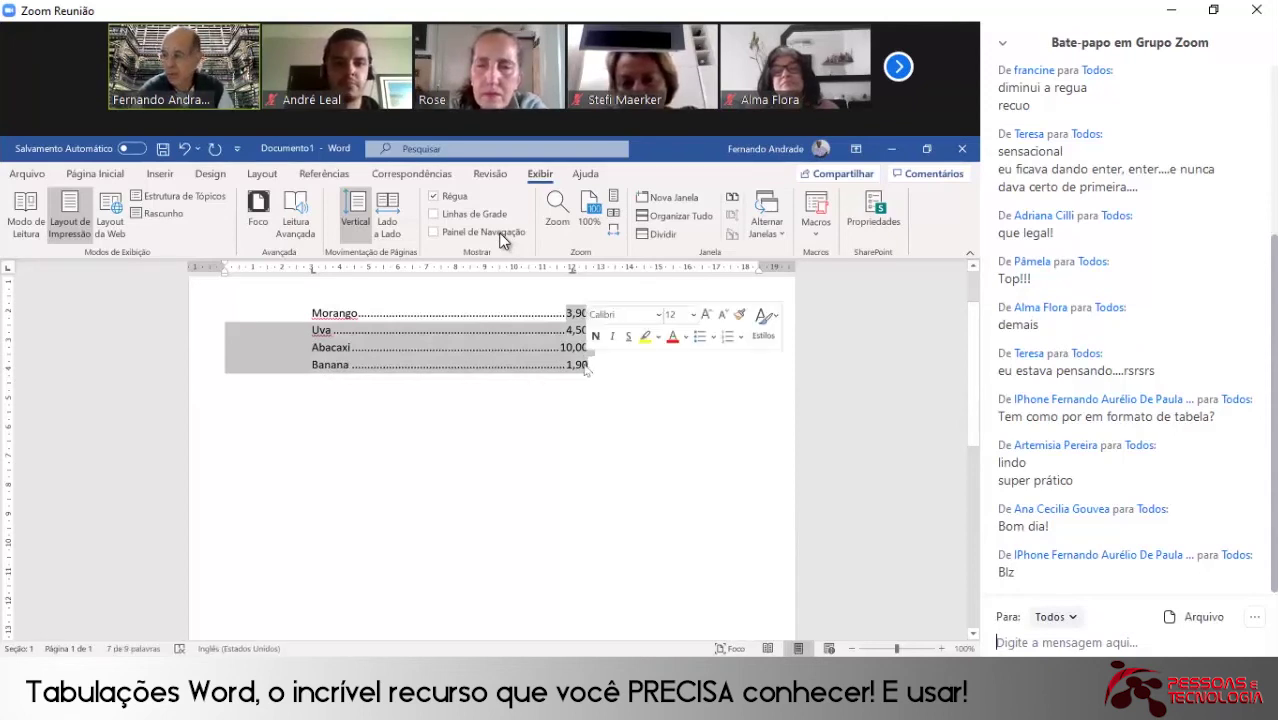
click(569, 320)
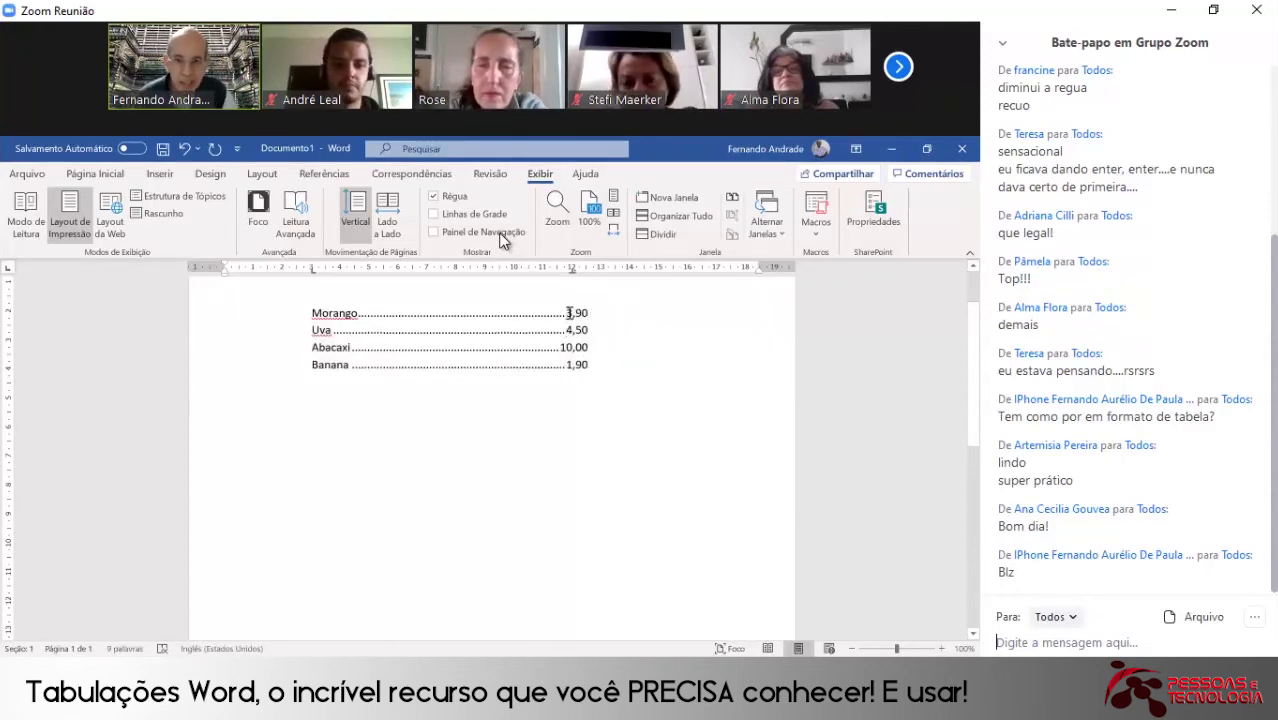
drag(567, 313, 591, 329)
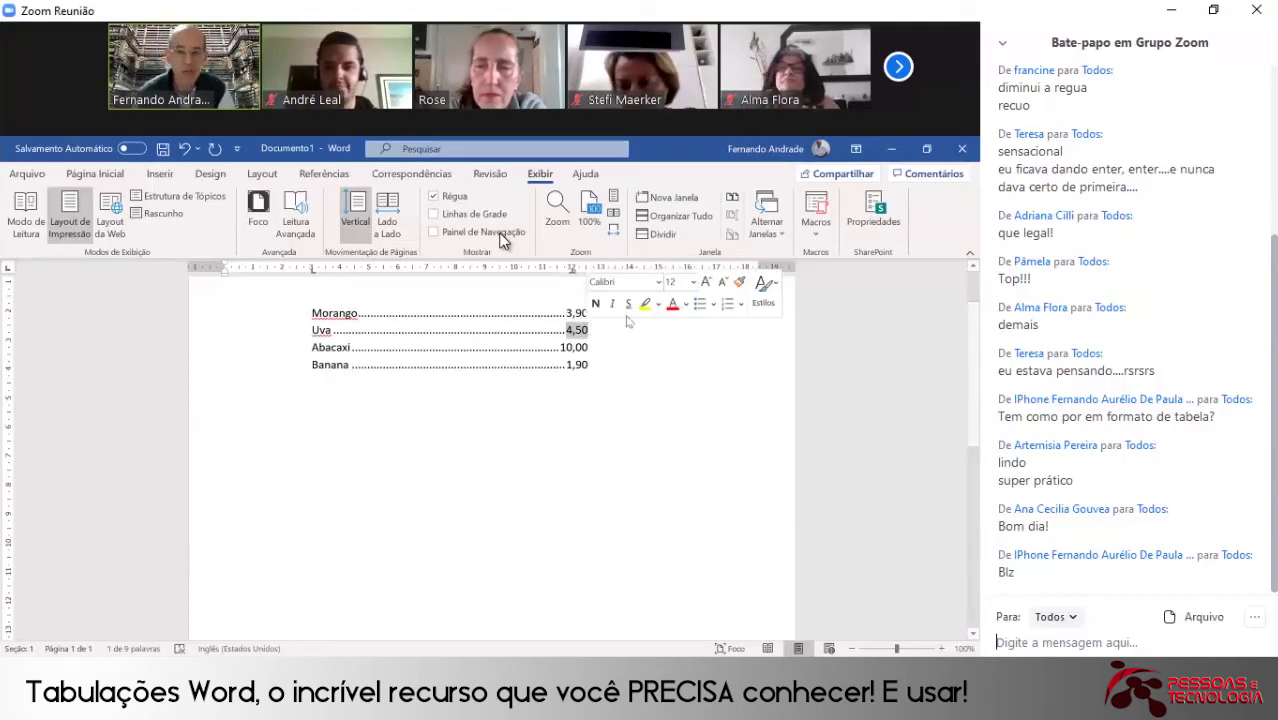
click(596, 347)
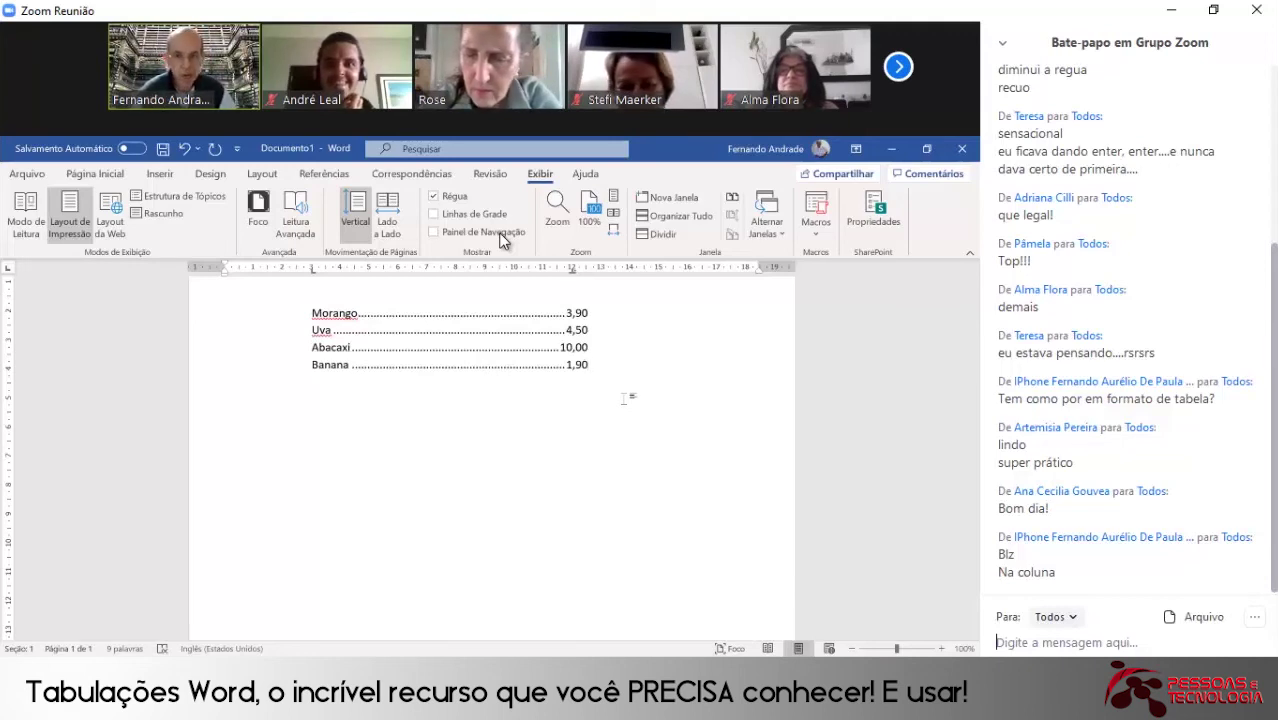
- Colour the vertical block of four prices red and undo that colour change
key(alt)
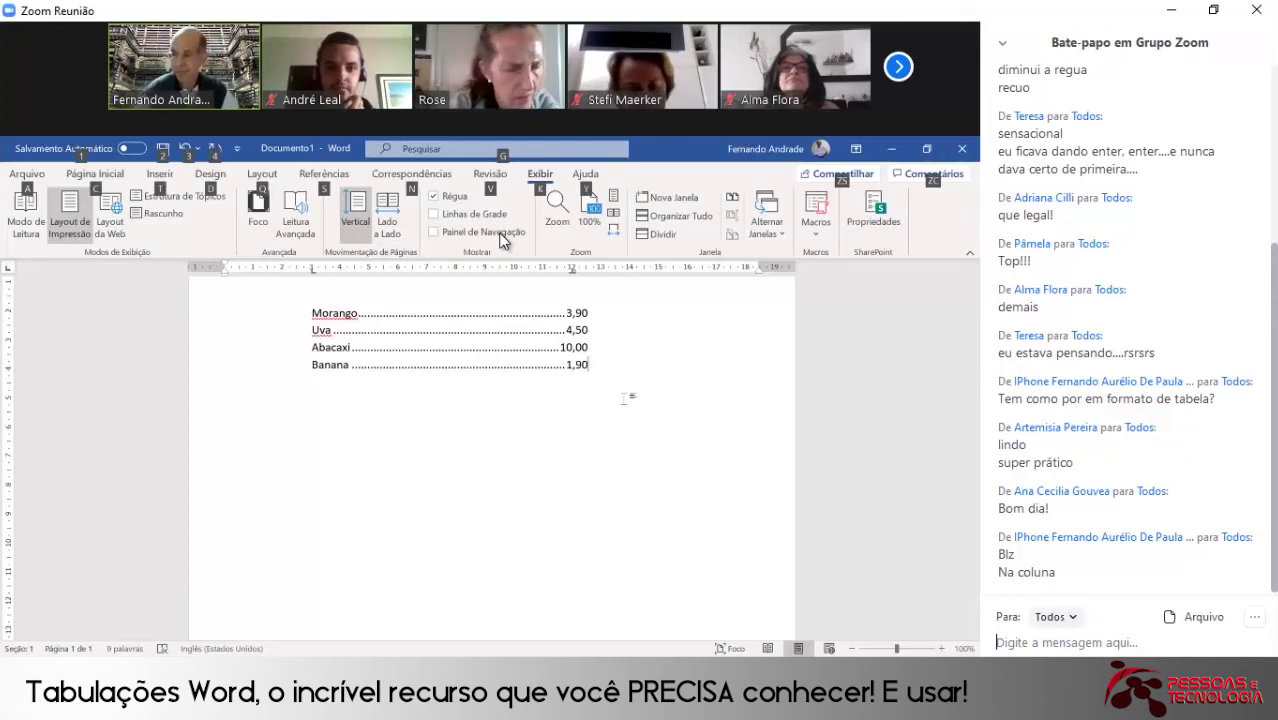
drag(597, 371, 555, 321)
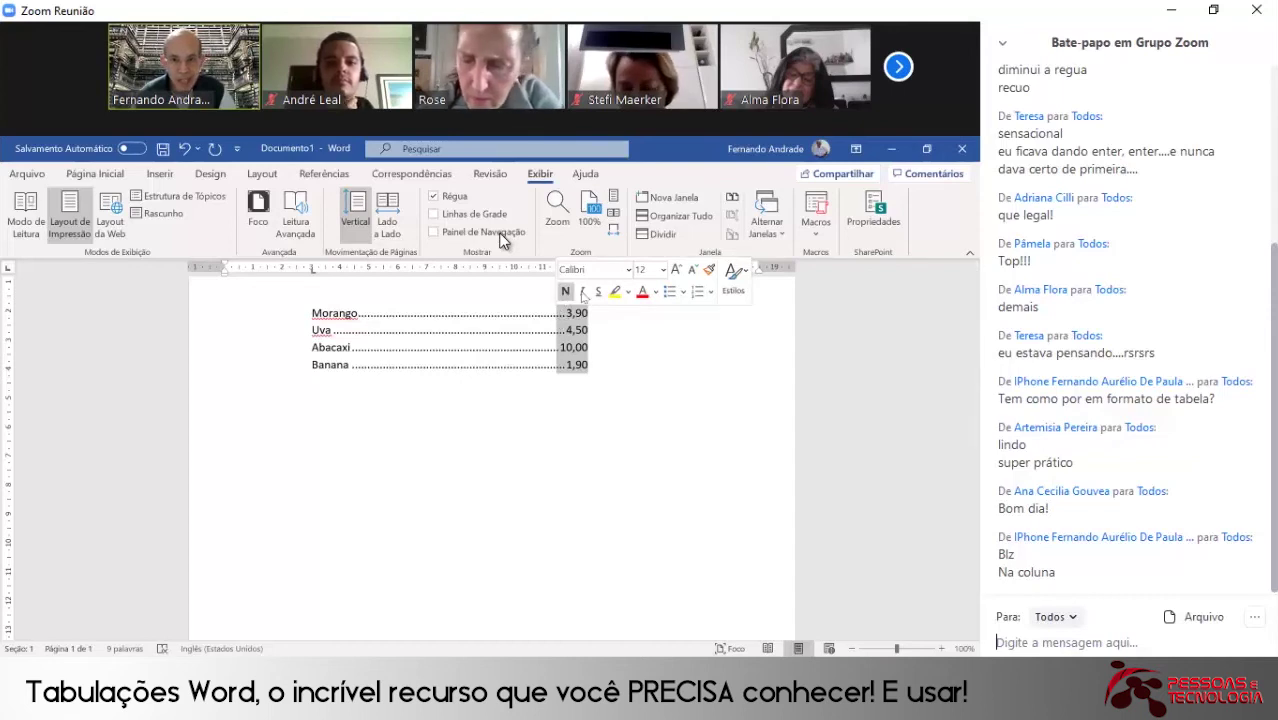
click(642, 292)
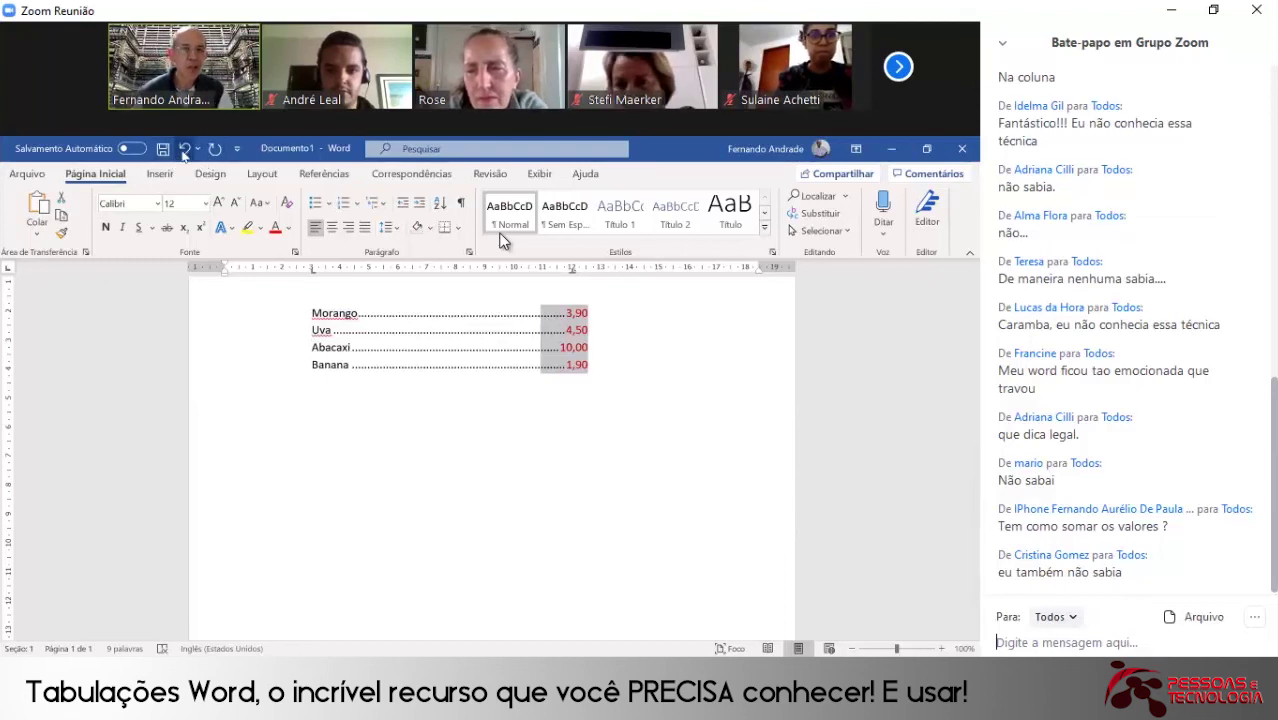
click(287, 203)
click(656, 378)
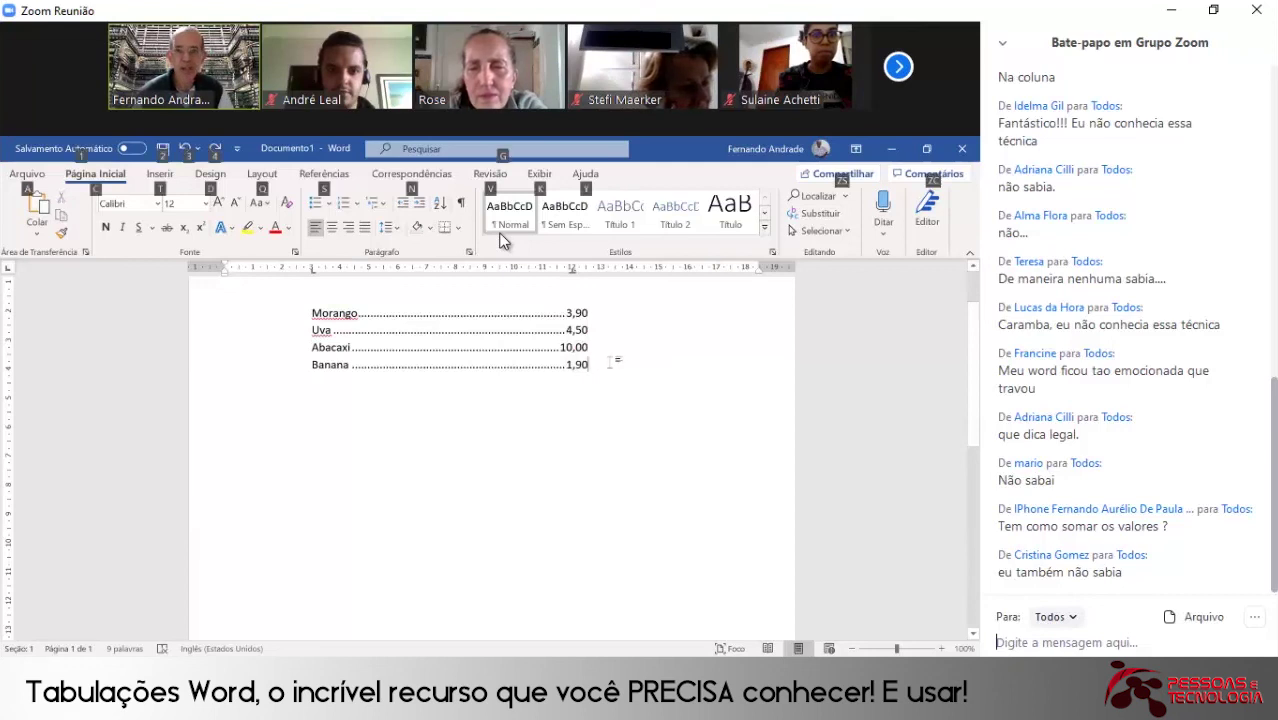
- Colour the vertical block covering the dotted leaders and prices of all four fruit rows red
drag(590, 372, 405, 313)
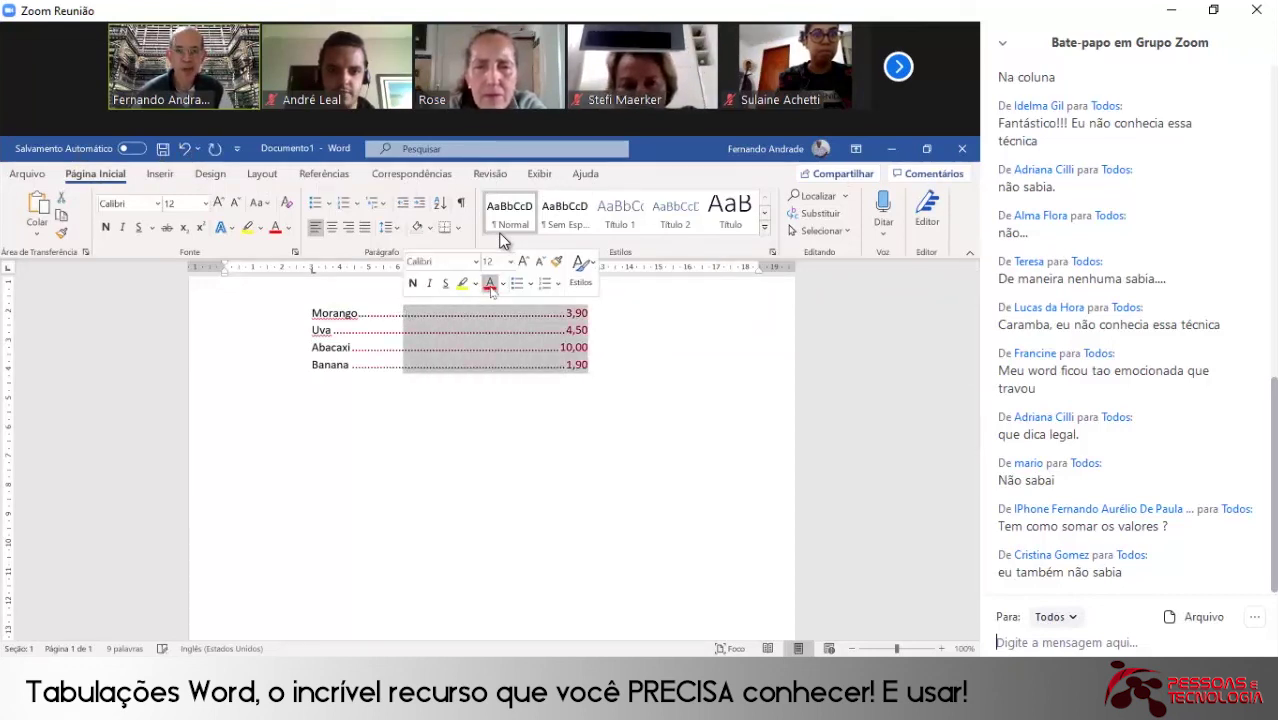
click(680, 390)
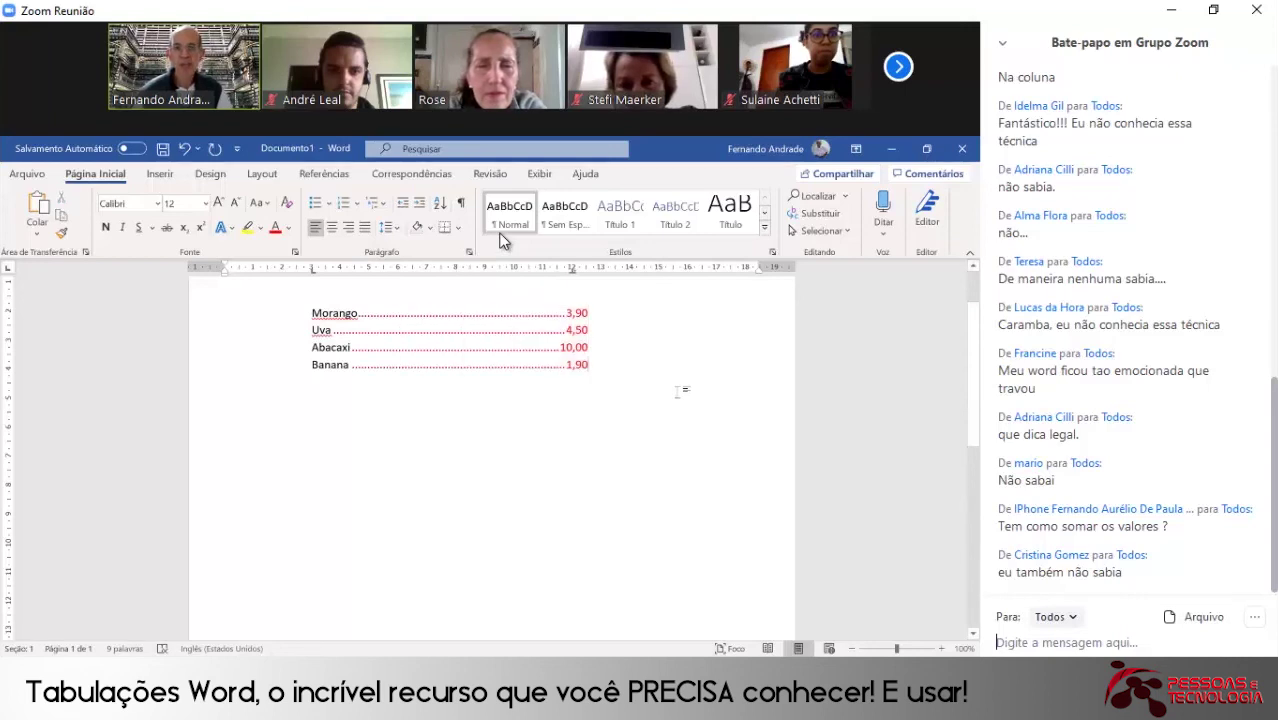